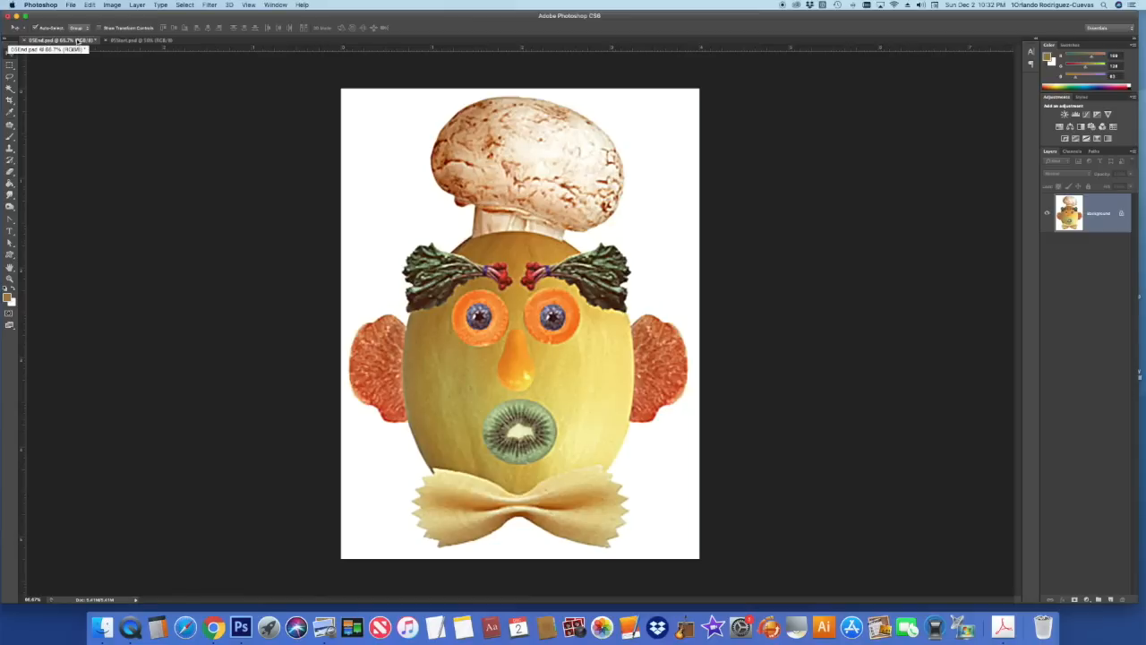
# - Bring the ingredients start file with the separate food photos and melon to the front
pyautogui.click(120, 41)
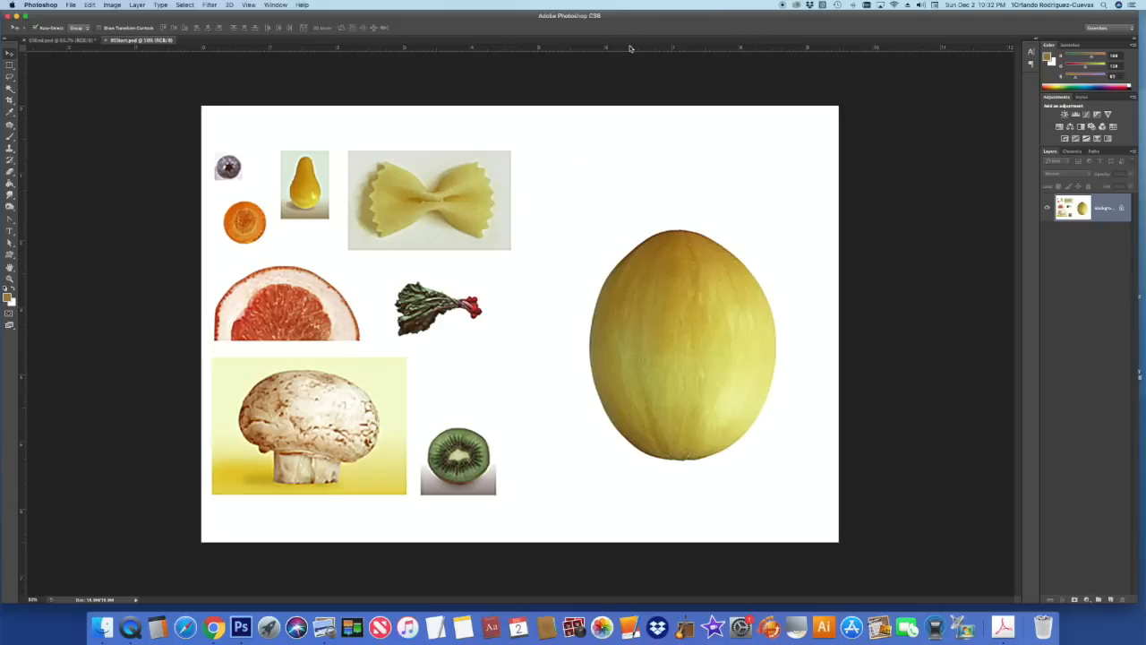
# - Arrange the ingredients and finished-face documents 2-up vertically, with the finished face active
pyautogui.click(276, 4)
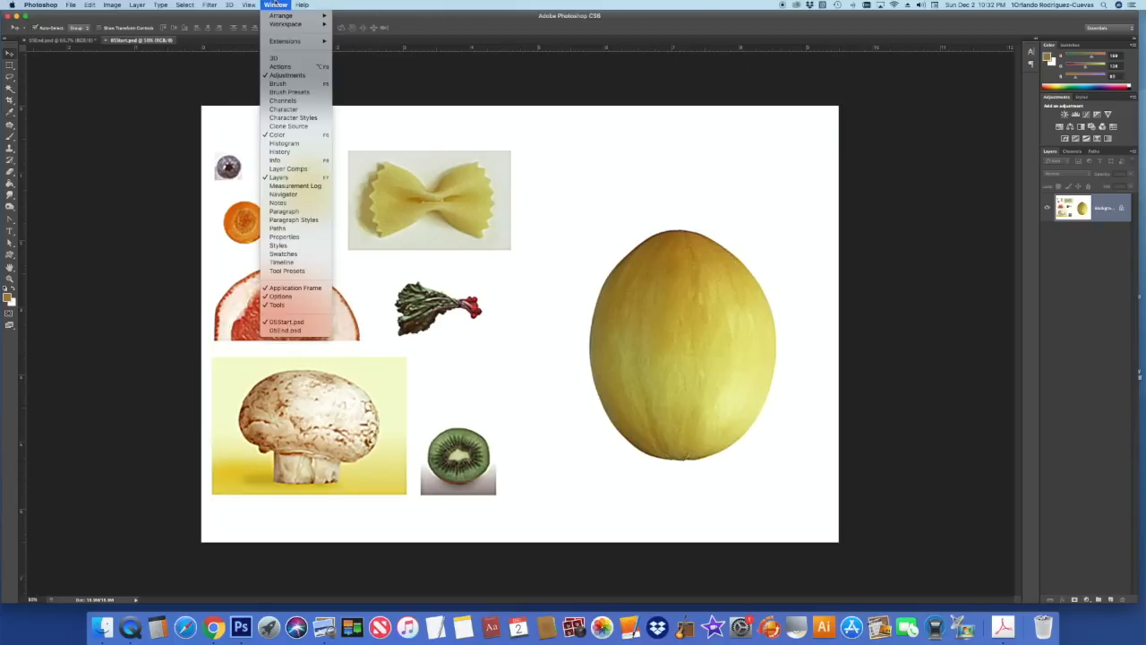
pyautogui.moveTo(276, 16)
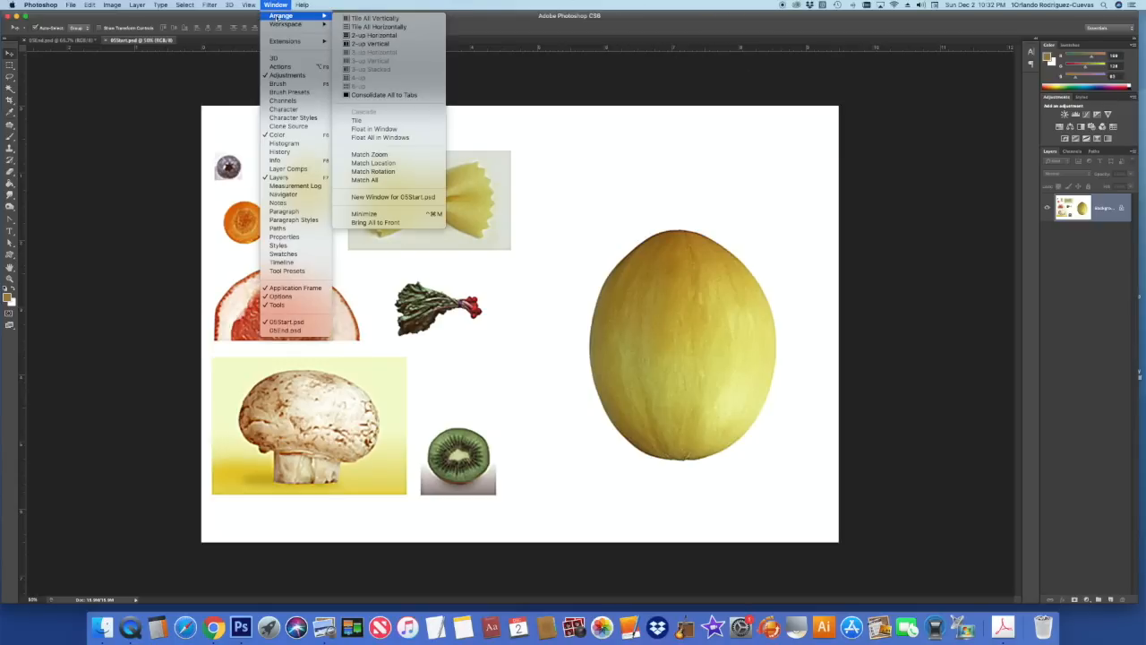
pyautogui.click(380, 44)
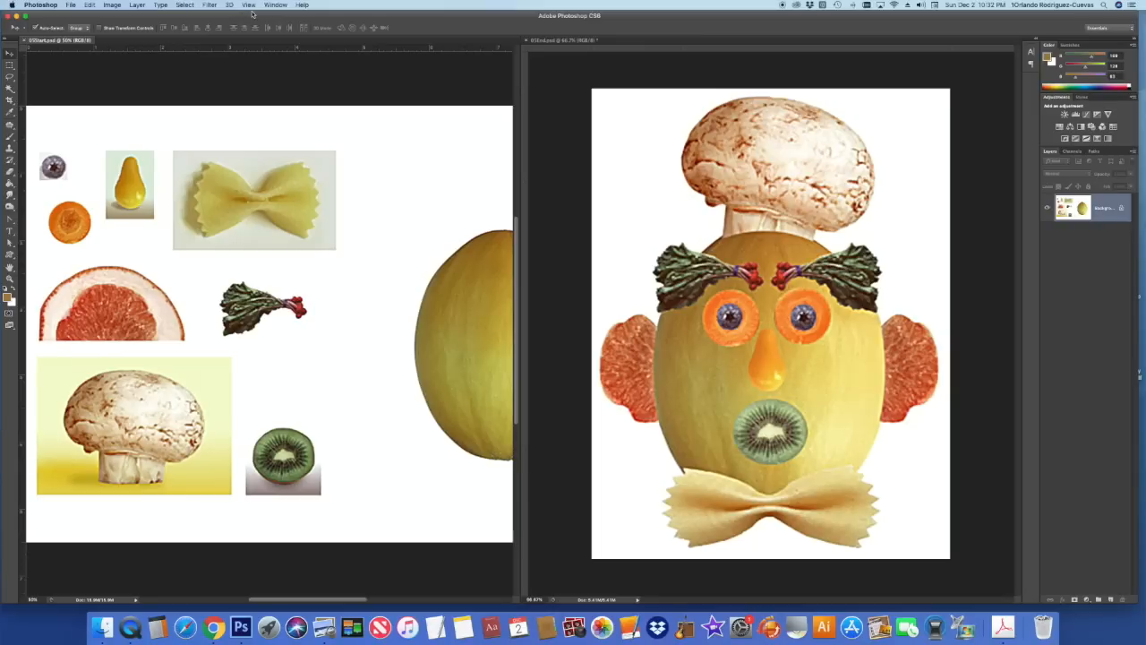
pyautogui.click(570, 93)
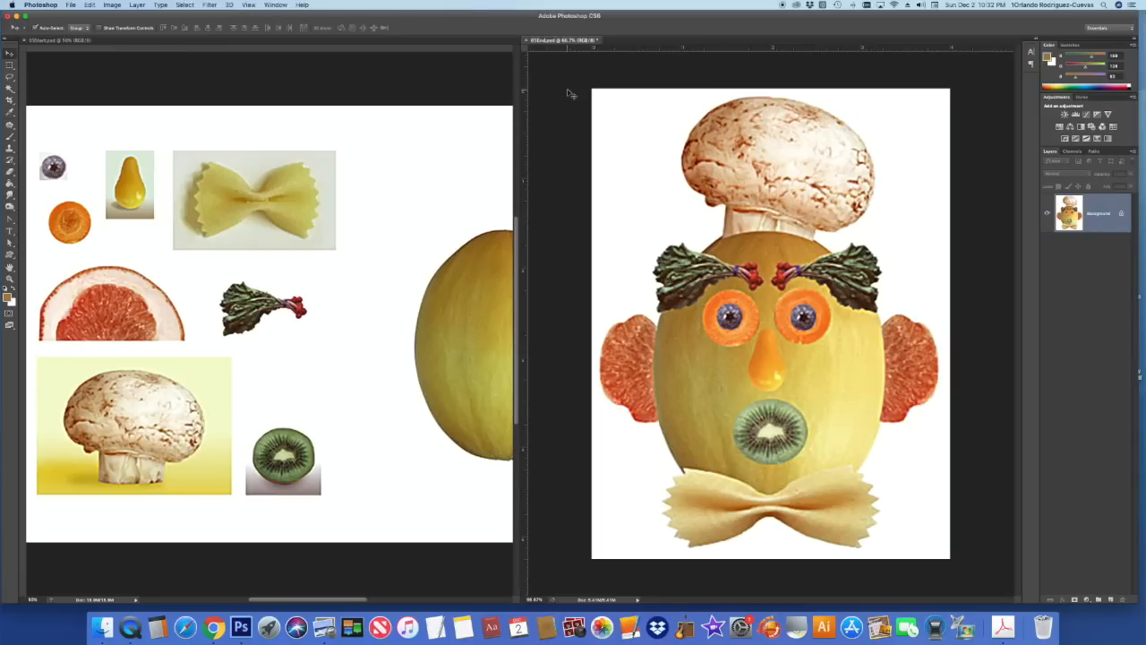
# - Zoom the finished face out to 33.3% and widen the ingredients pane to show the whole melon
pyautogui.click(249, 5)
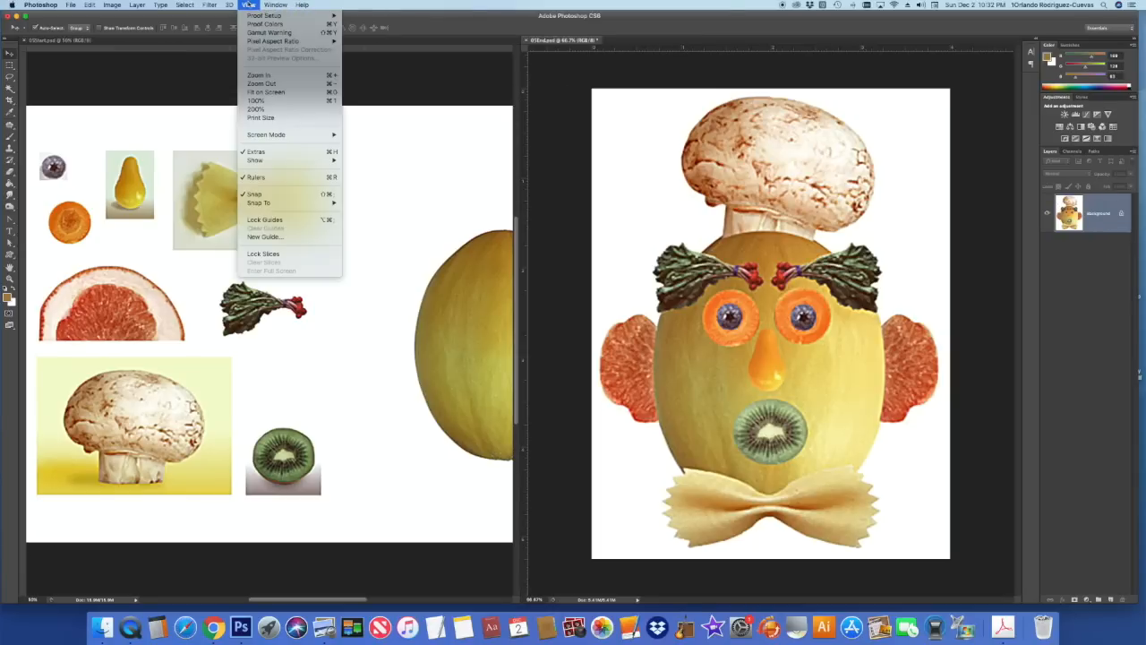
pyautogui.click(261, 83)
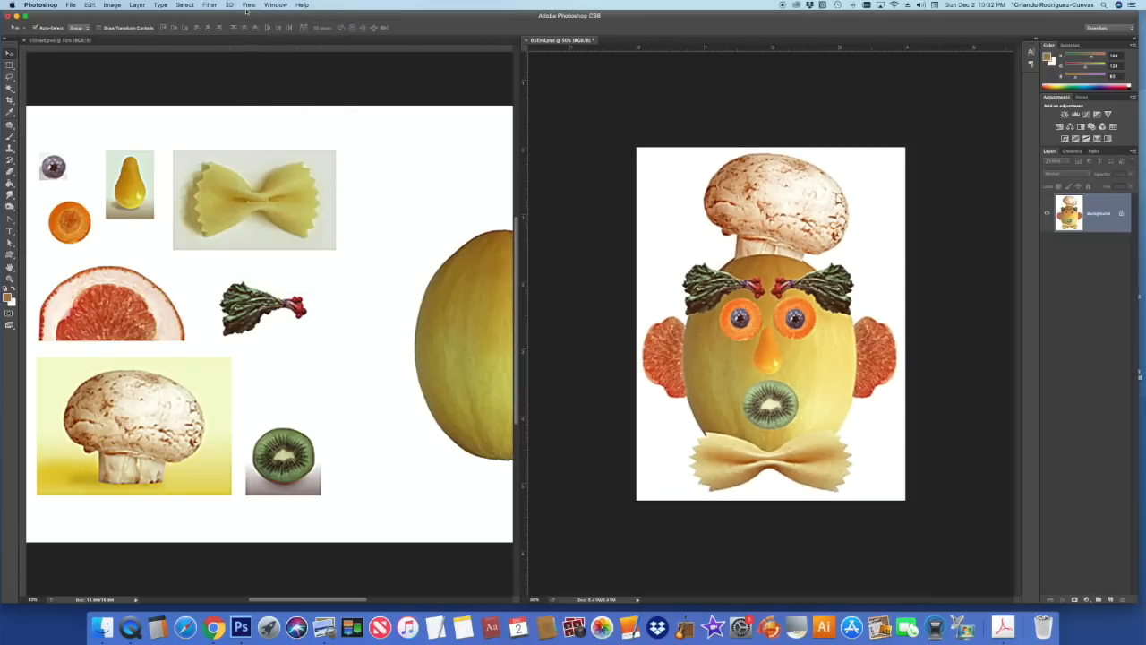
pyautogui.click(248, 5)
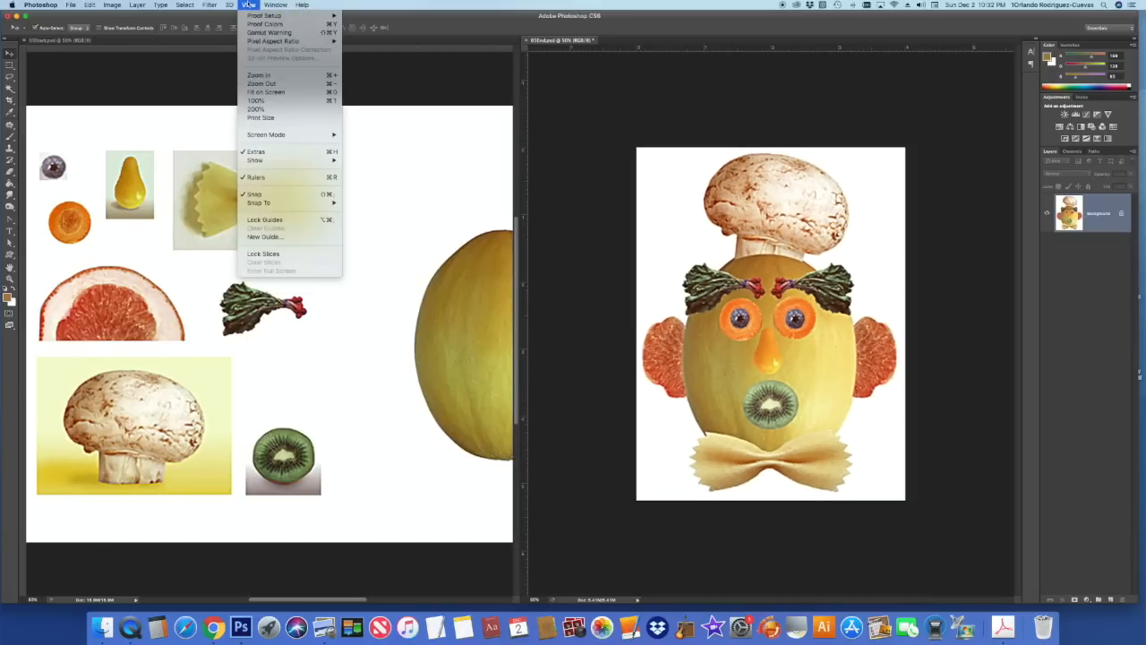
pyautogui.click(332, 83)
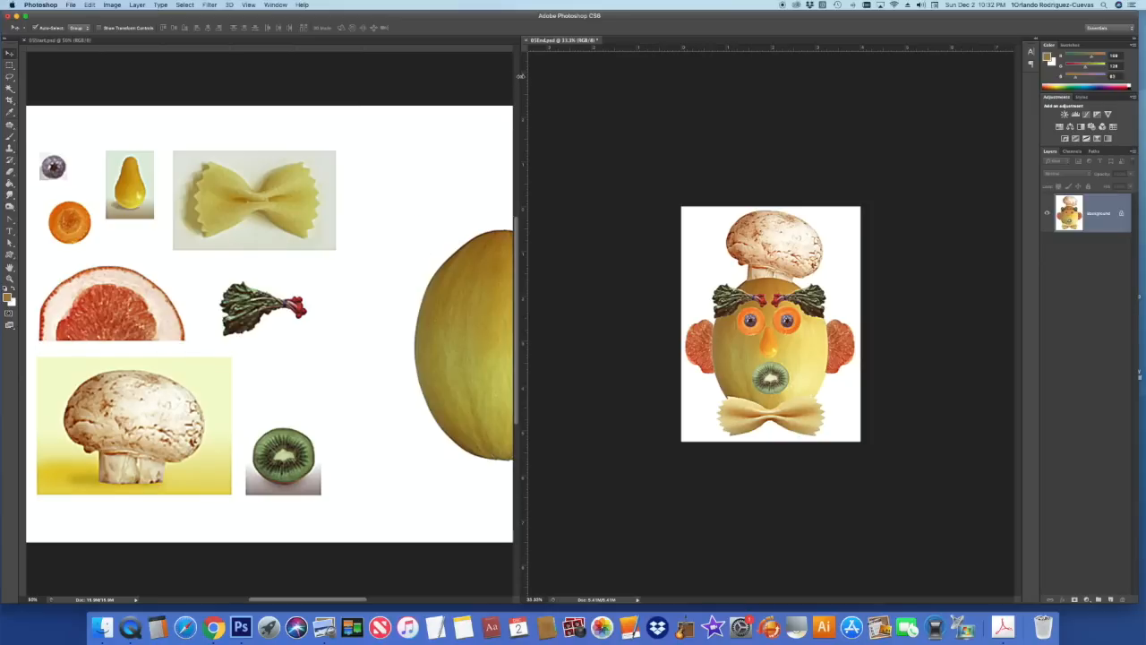
pyautogui.moveTo(519, 76); pyautogui.dragTo(788, 85)
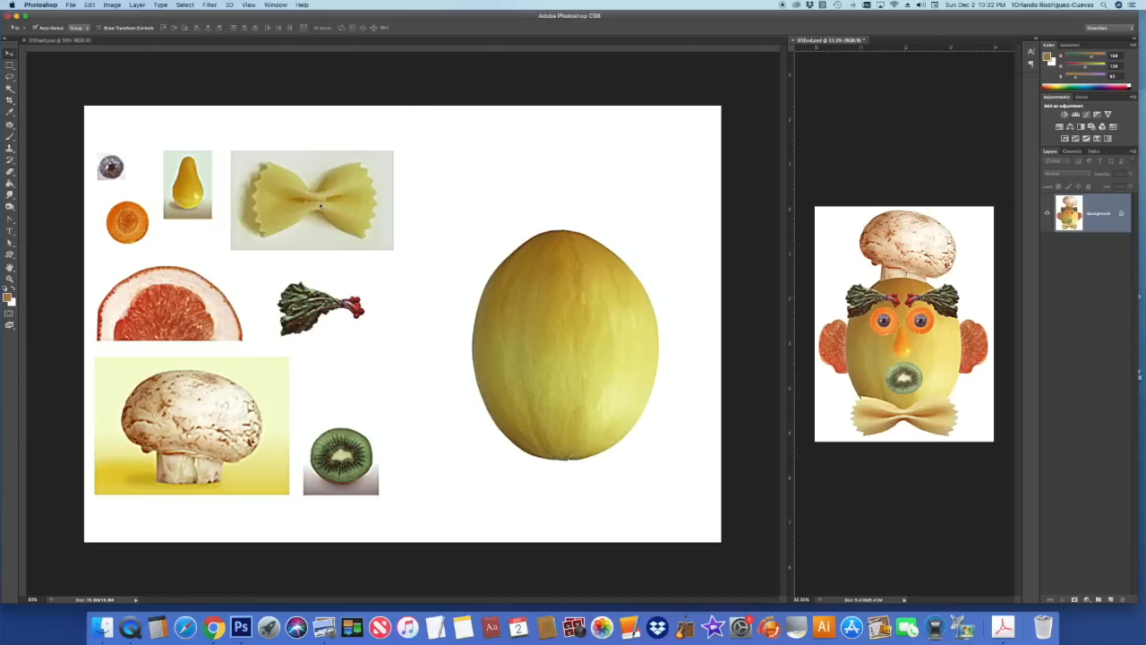
# - Start a new document in inches, 4 wide by 5.25 tall at 300 ppi
pyautogui.click(70, 6)
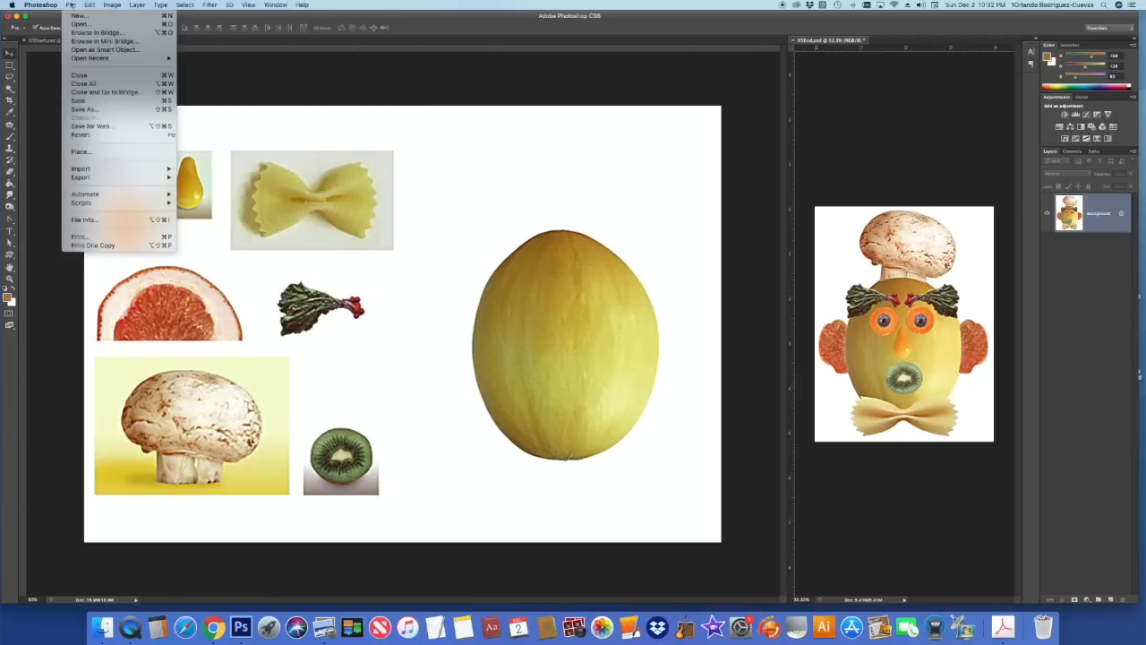
pyautogui.click(76, 17)
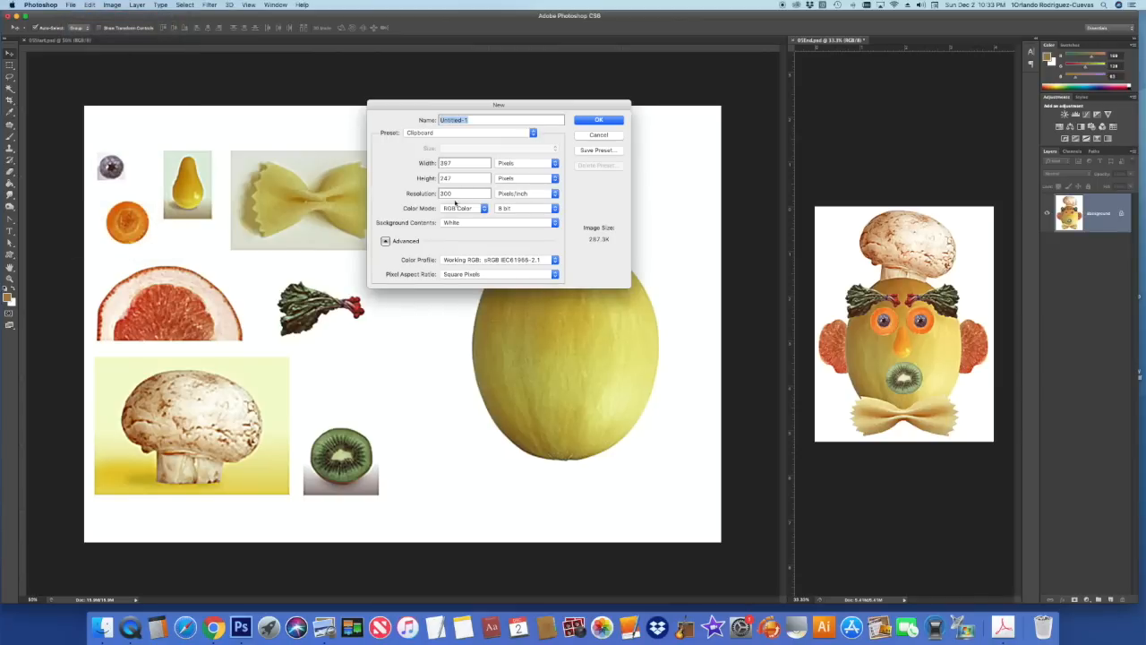
pyautogui.click(527, 164)
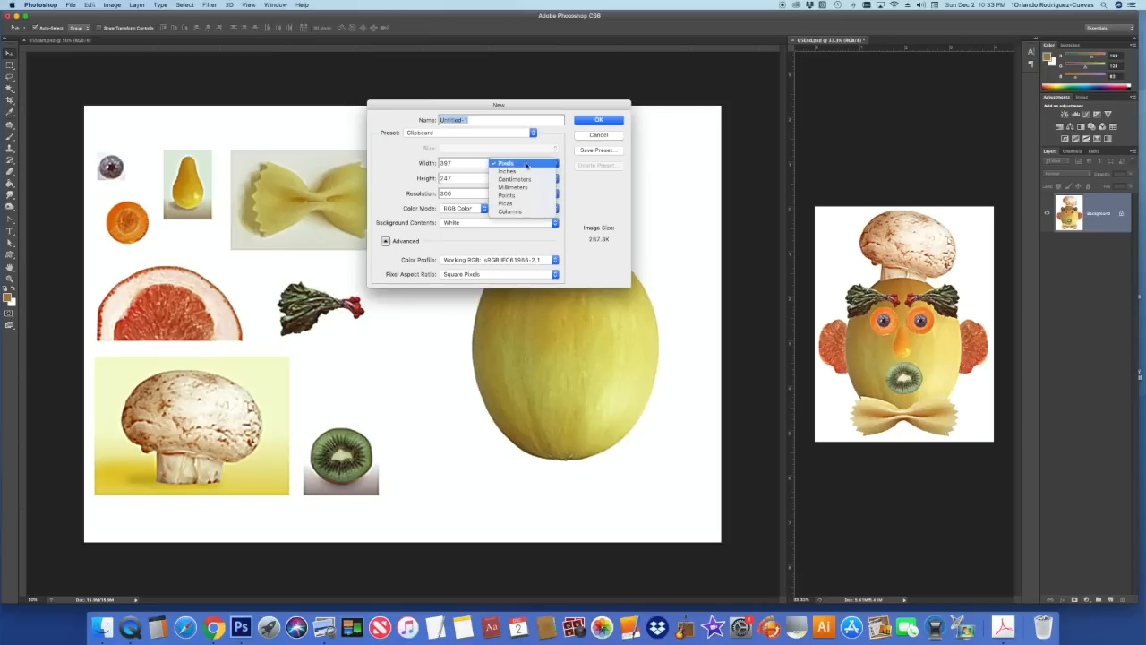
pyautogui.click(521, 171)
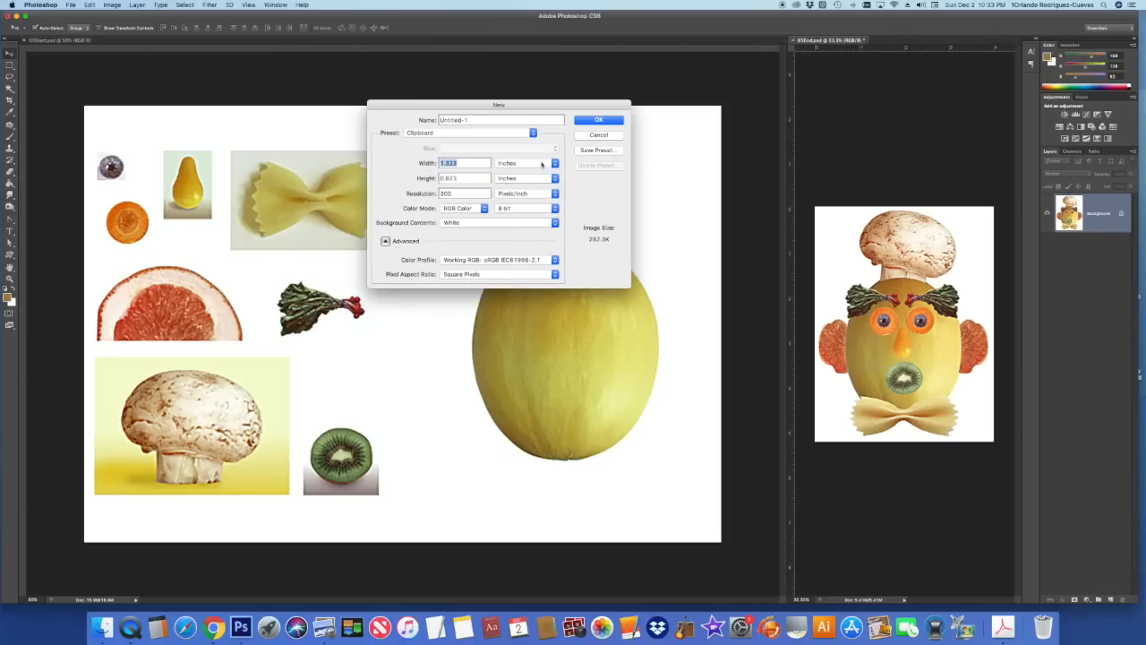
pyautogui.write('4')
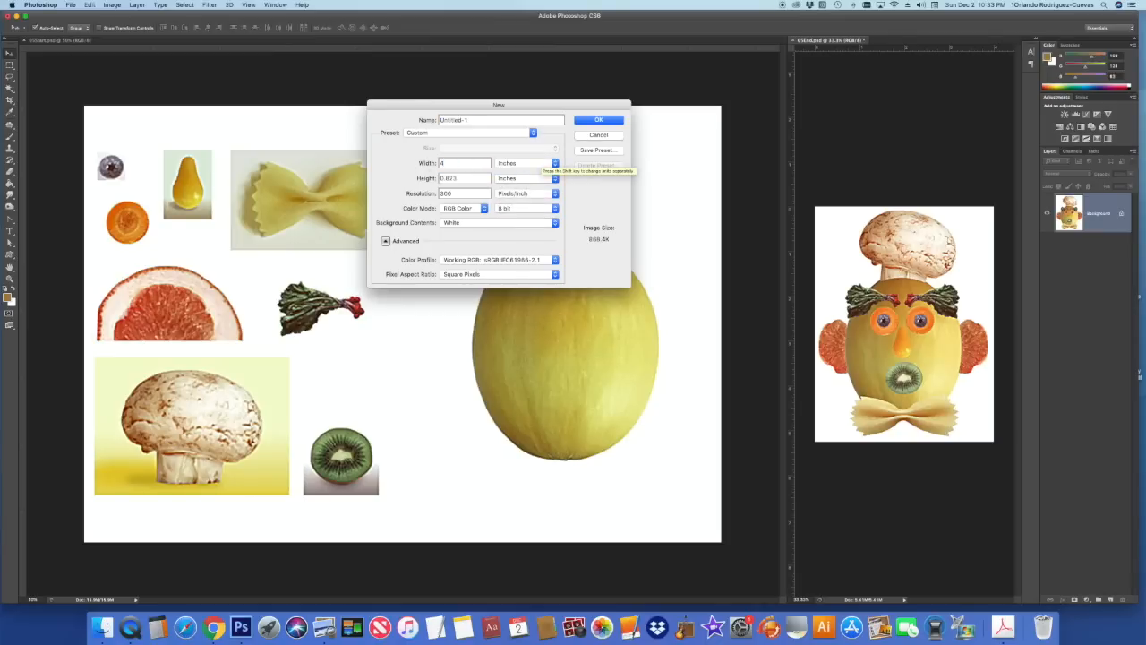
pyautogui.moveTo(462, 178); pyautogui.dragTo(392, 177)
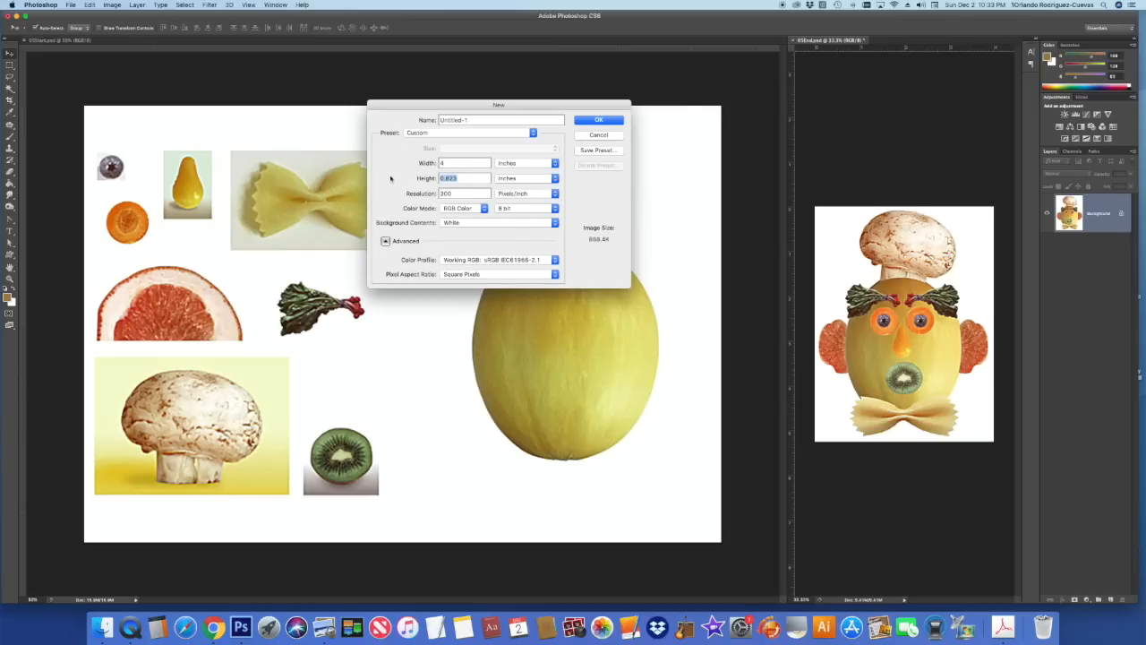
pyautogui.write('5.25')
# - Name the document with the student's name followed by 'Melon Head' and create it
pyautogui.doubleClick(453, 119)
pyautogui.write('F')
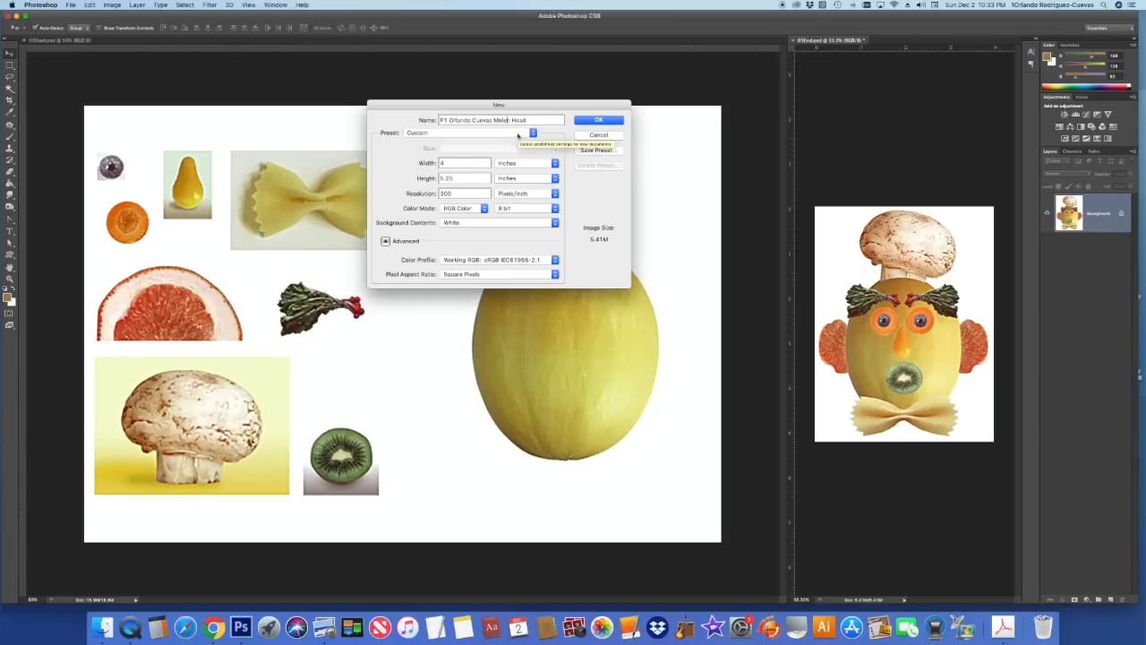
pyautogui.write('o')
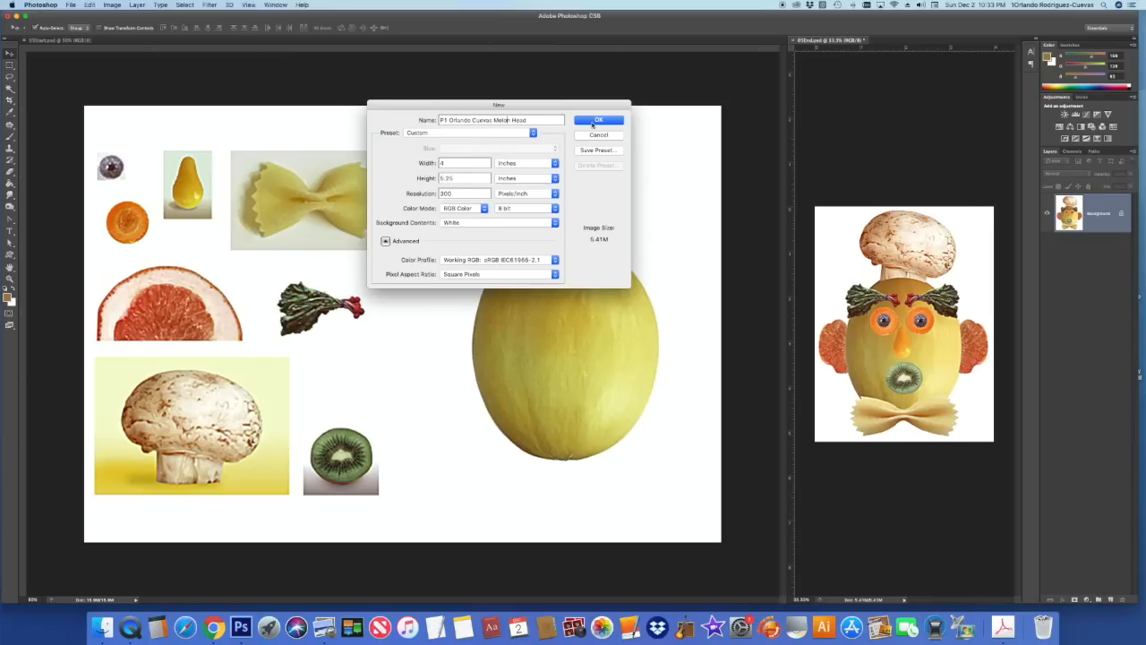
pyautogui.click(596, 121)
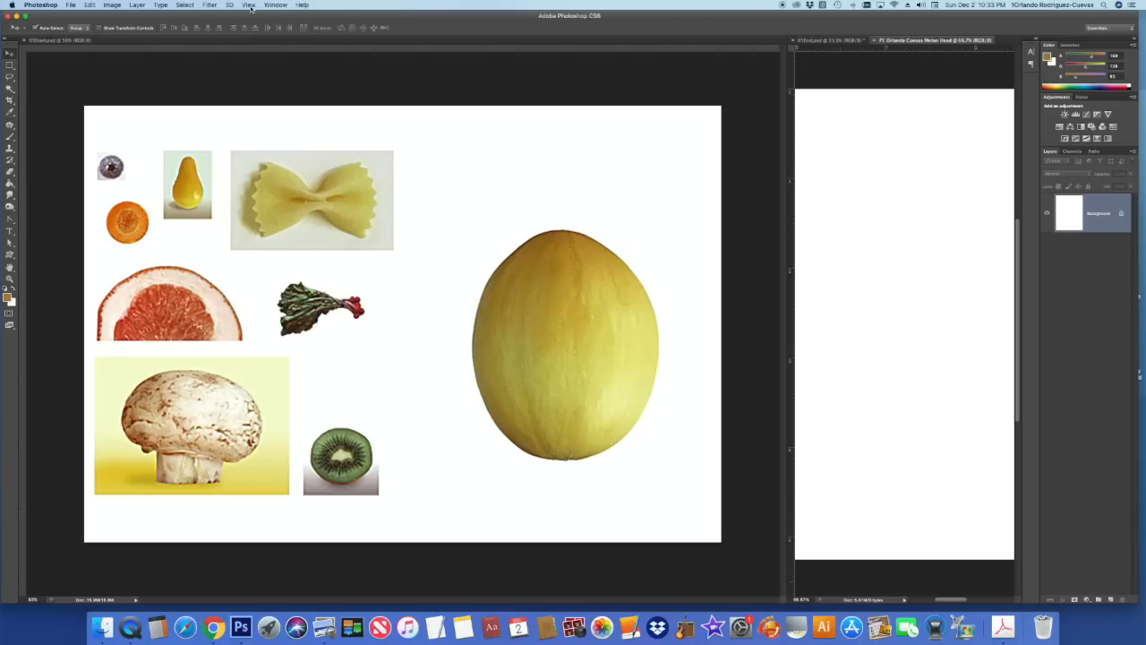
# - Tile the ingredients file, blank Melon Head canvas and finished face, widening panes to reveal the melon
pyautogui.click(277, 6)
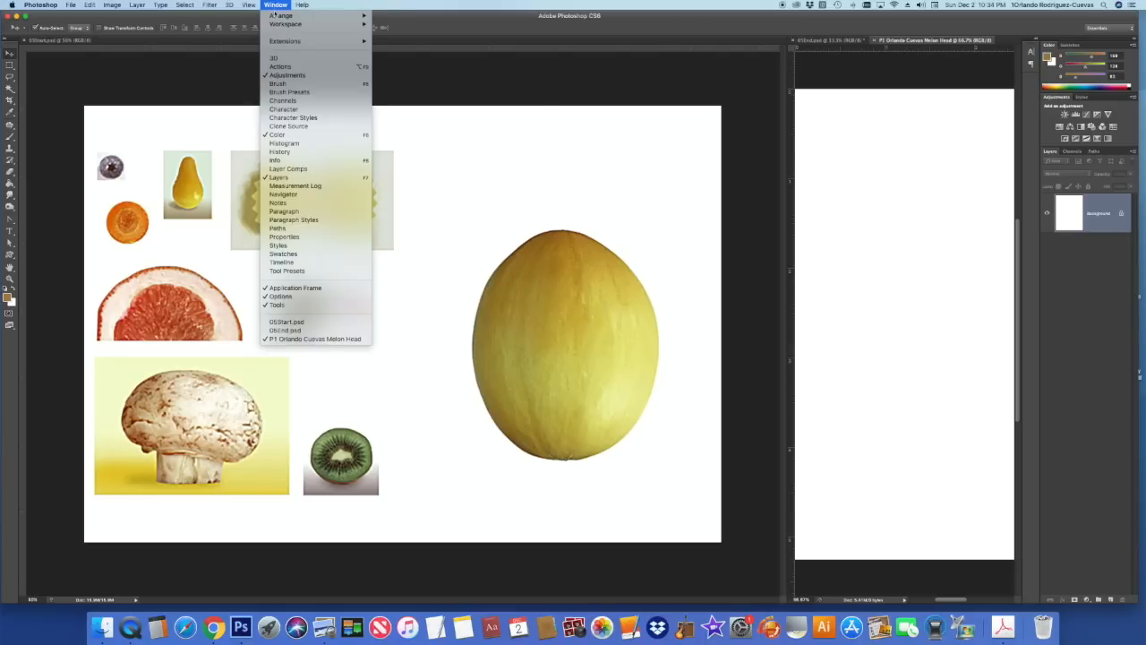
pyautogui.moveTo(276, 16)
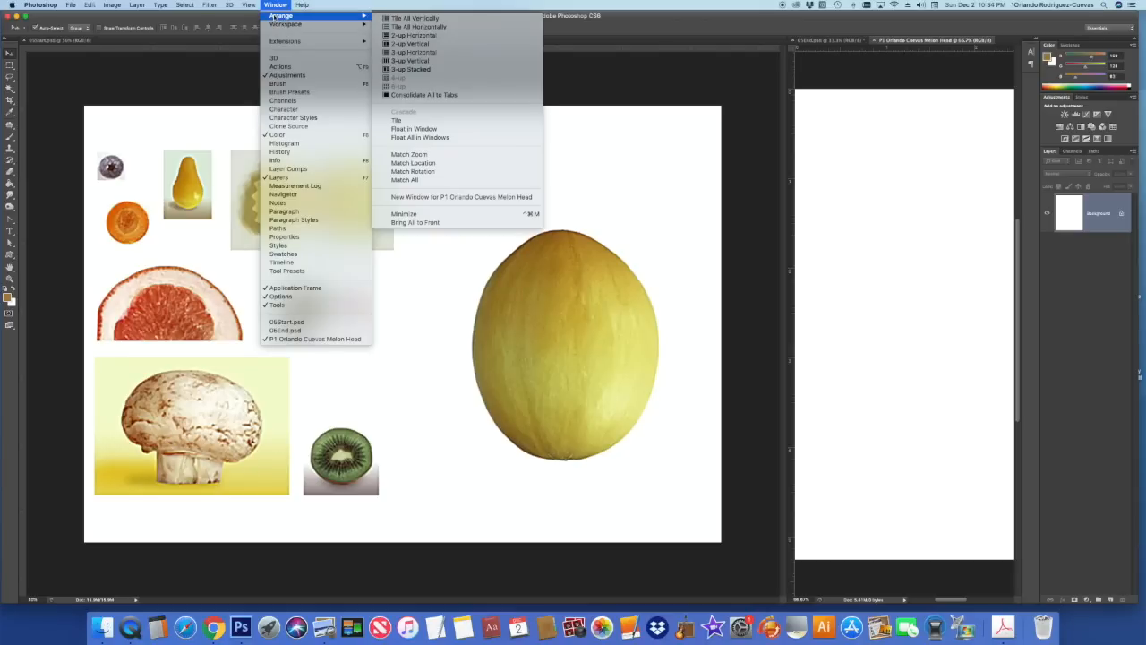
pyautogui.click(428, 61)
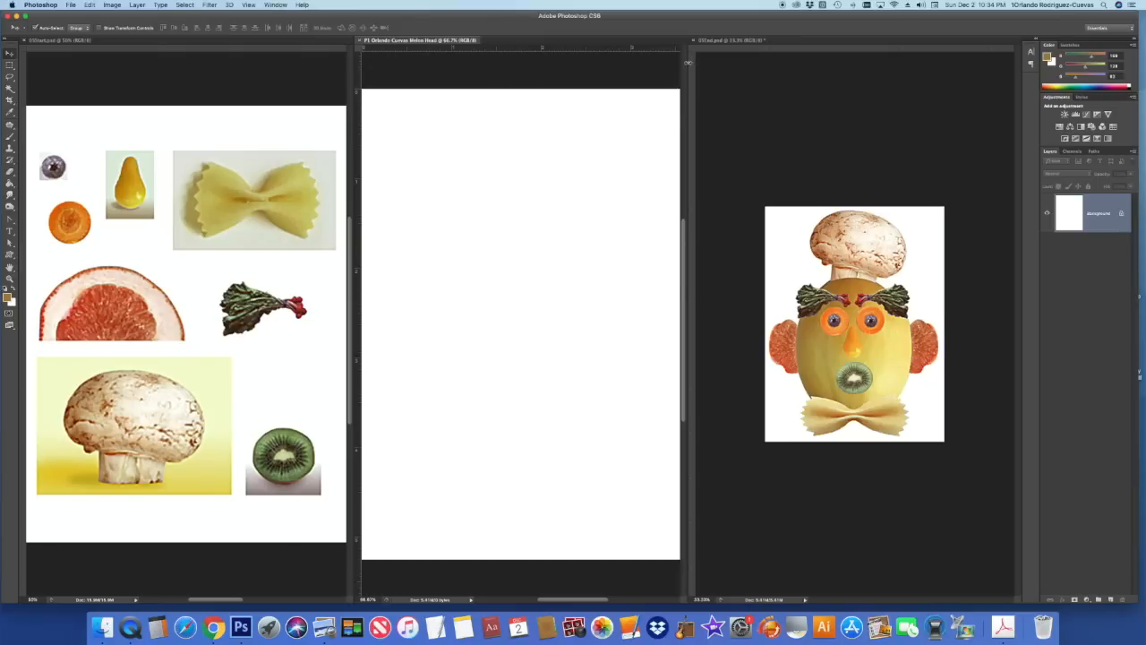
pyautogui.moveTo(689, 65); pyautogui.dragTo(812, 74)
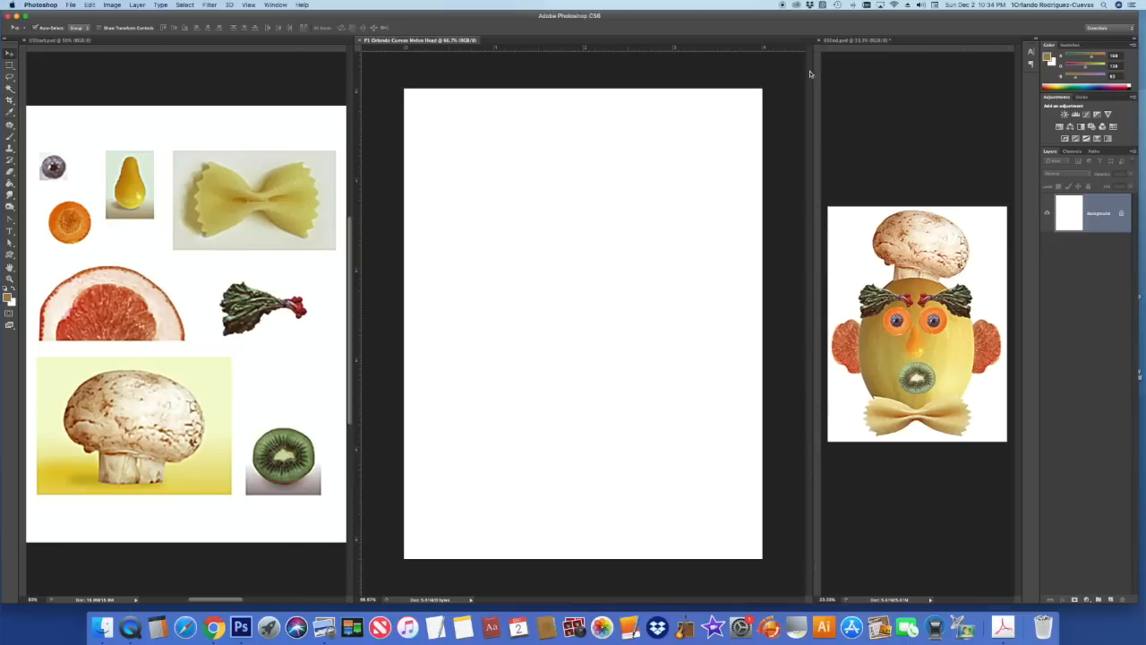
pyautogui.click(301, 101)
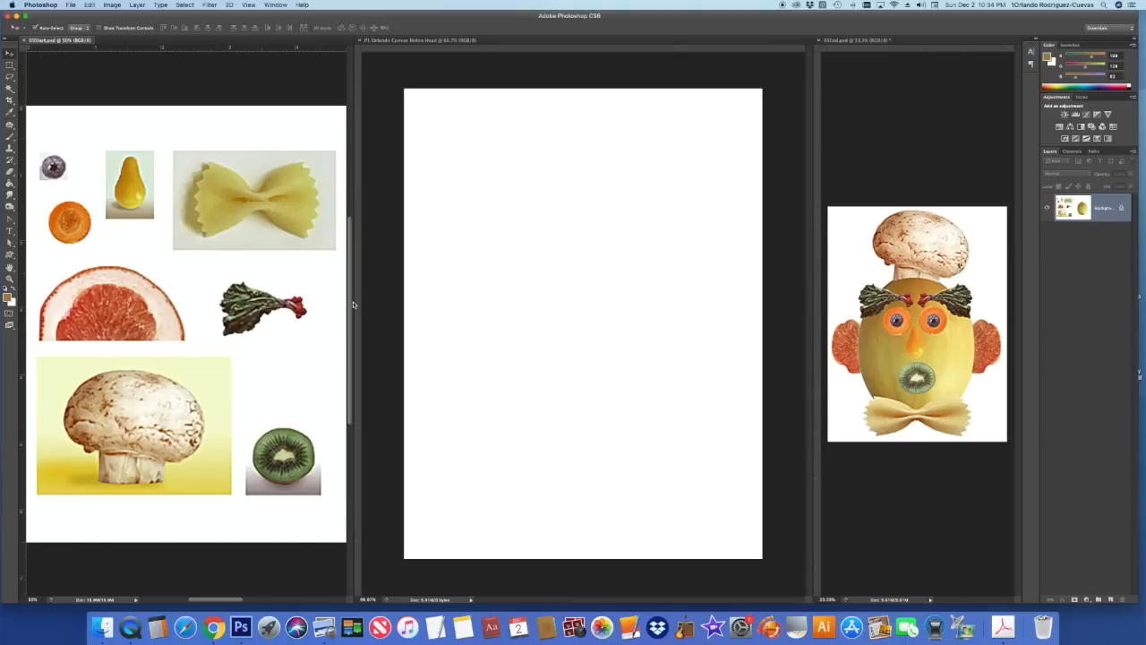
pyautogui.moveTo(359, 313); pyautogui.dragTo(408, 329)
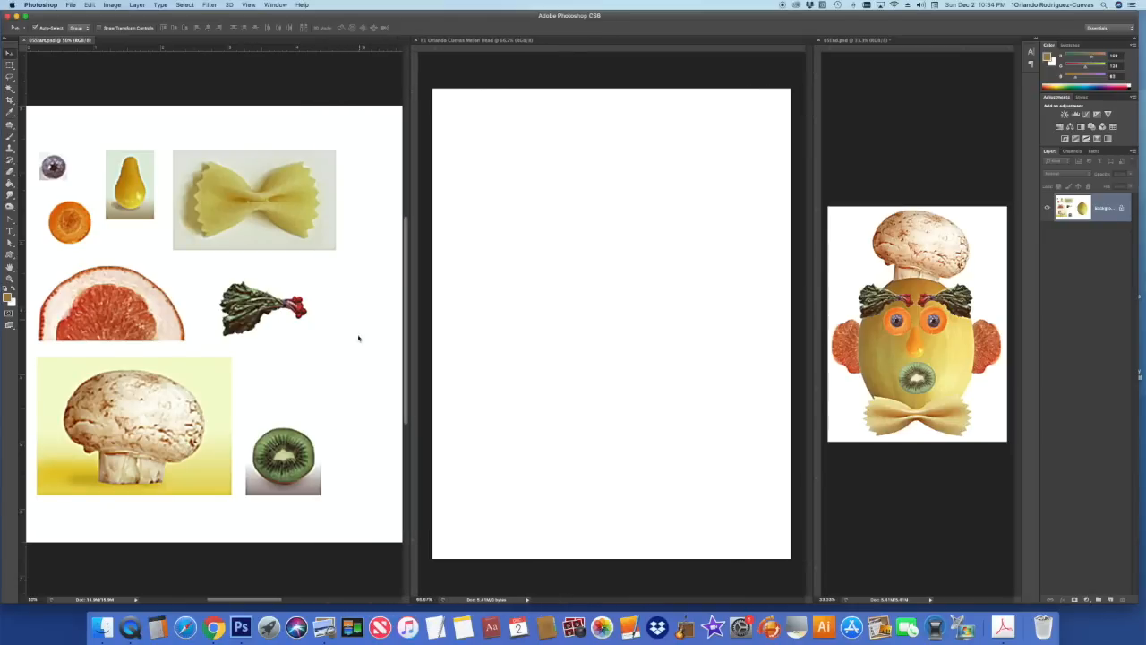
pyautogui.moveTo(269, 601); pyautogui.dragTo(330, 599)
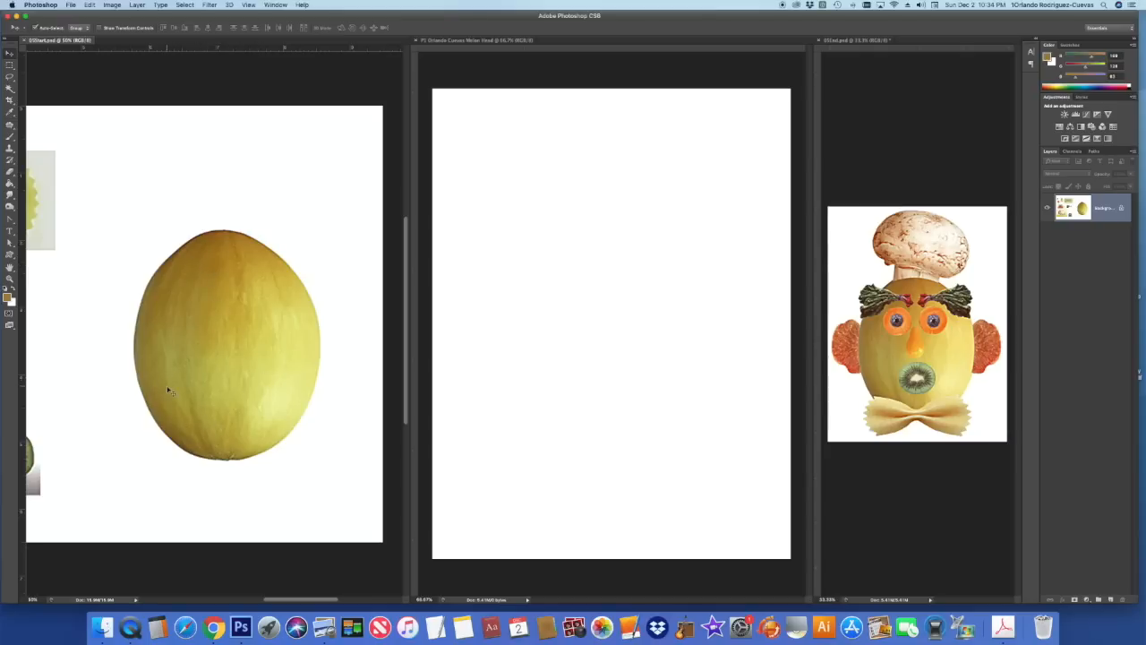
# - Look through the marquee, lasso and Magic Wand tool variants, settling on the Rectangular Marquee
pyautogui.click(10, 67)
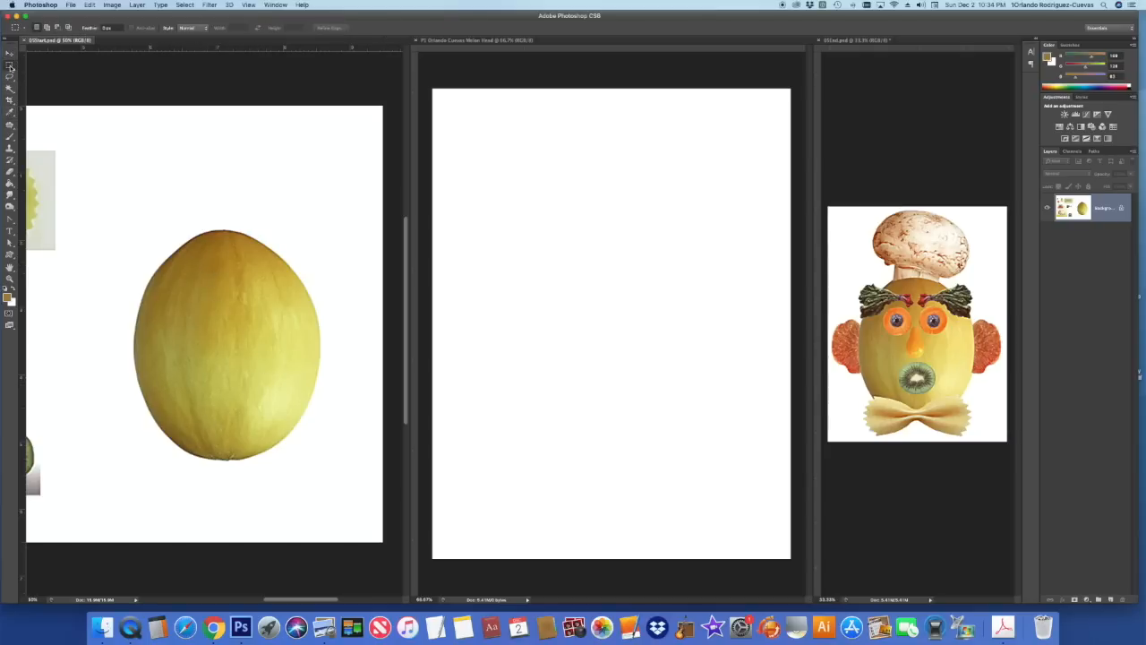
pyautogui.click(10, 66)
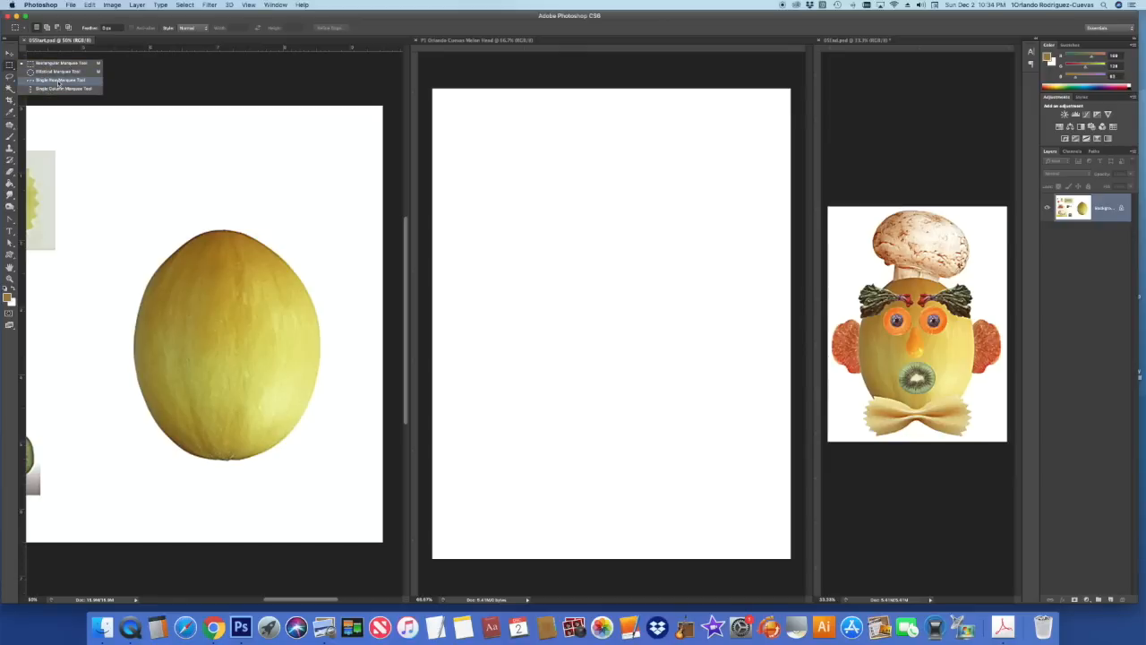
pyautogui.click(9, 79)
pyautogui.click(9, 78)
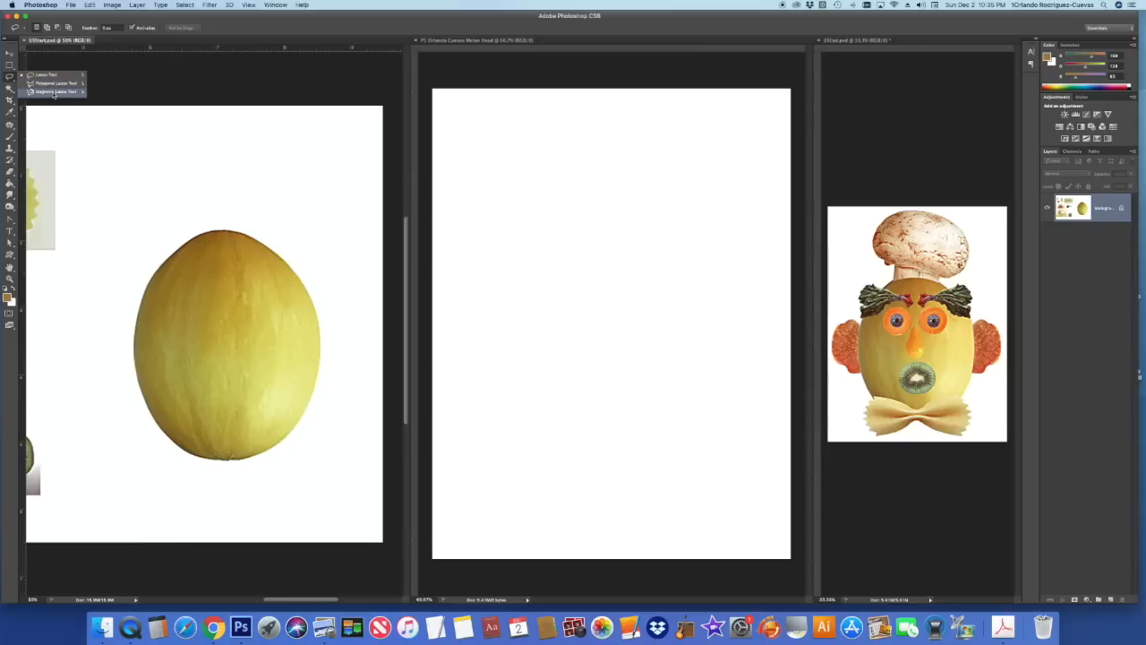
pyautogui.click(103, 134)
pyautogui.click(10, 88)
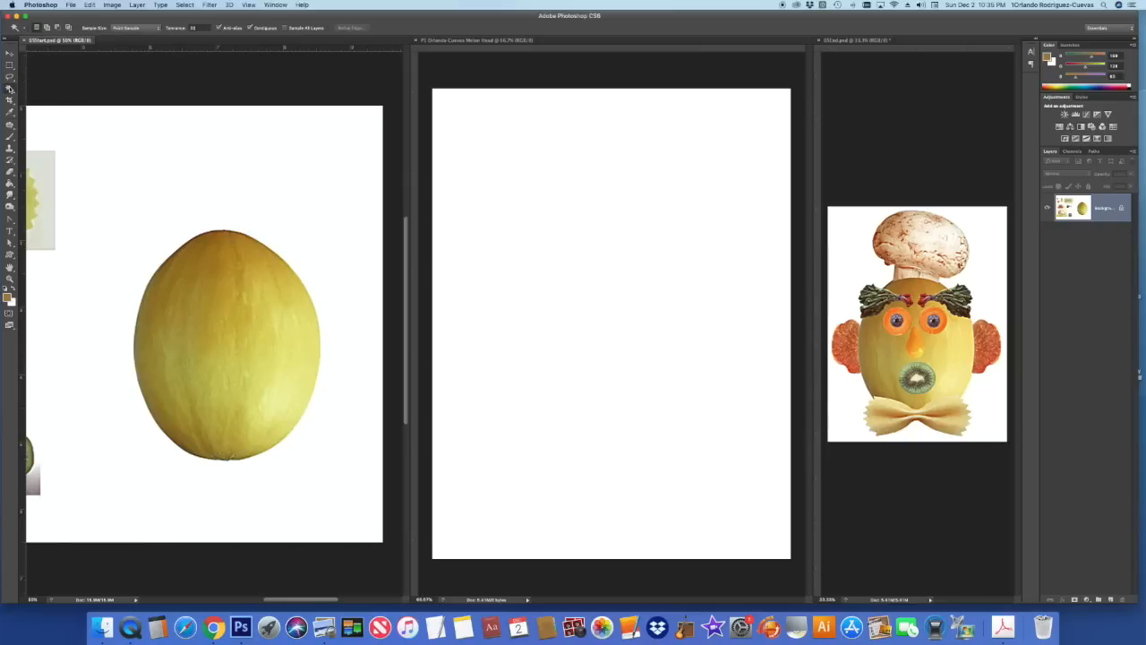
pyautogui.click(13, 90)
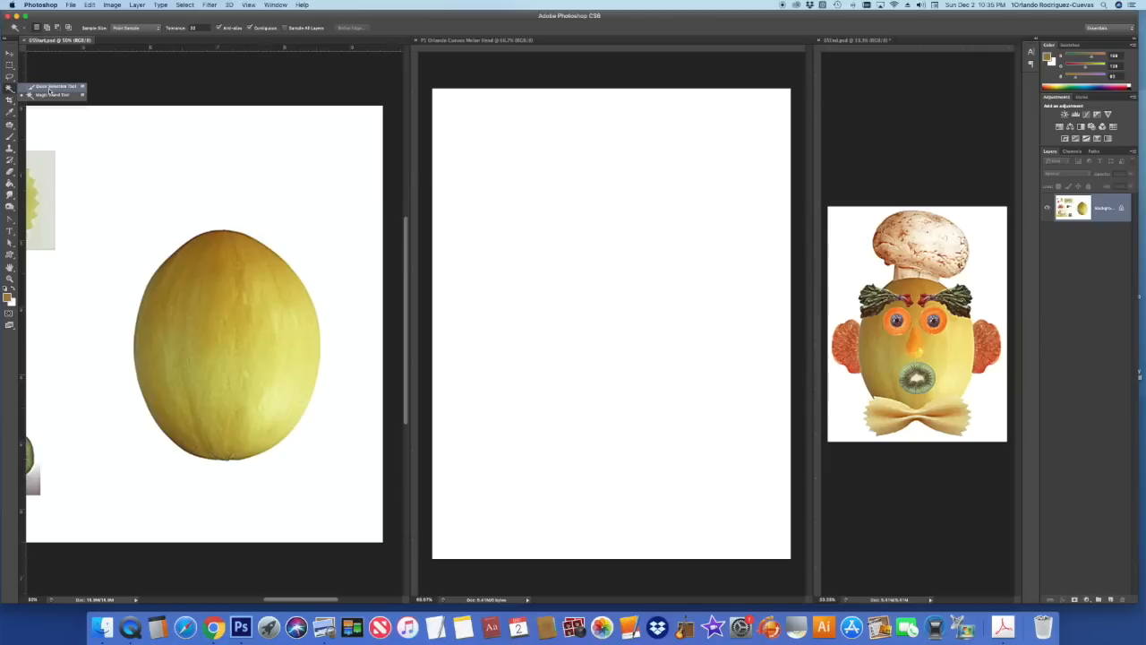
pyautogui.click(50, 93)
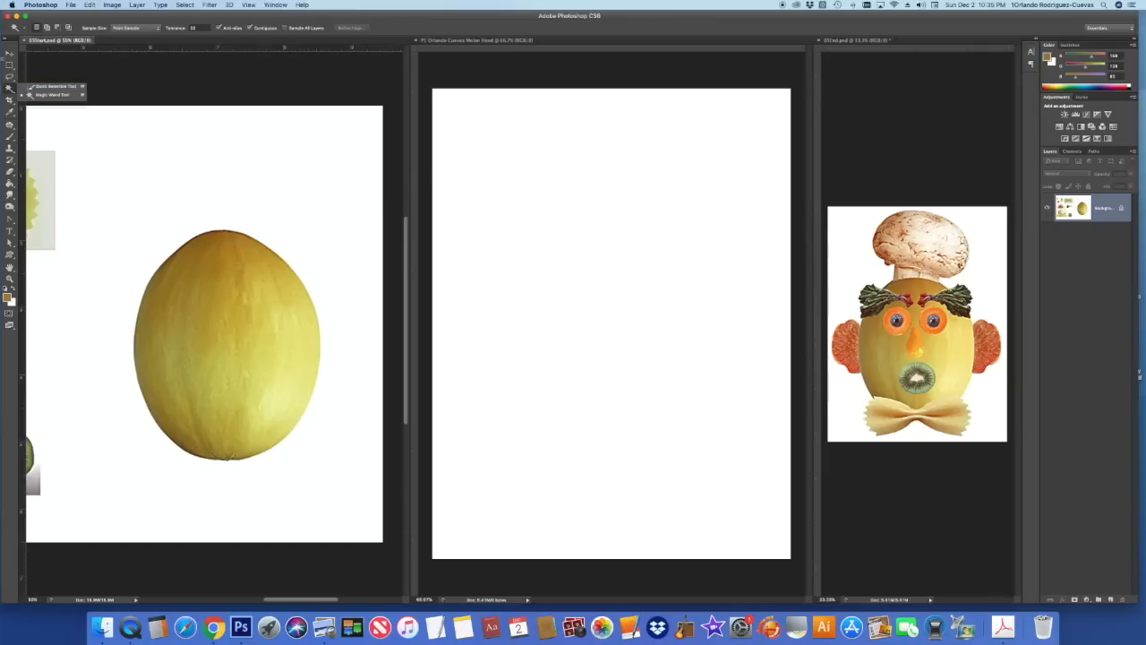
pyautogui.click(10, 65)
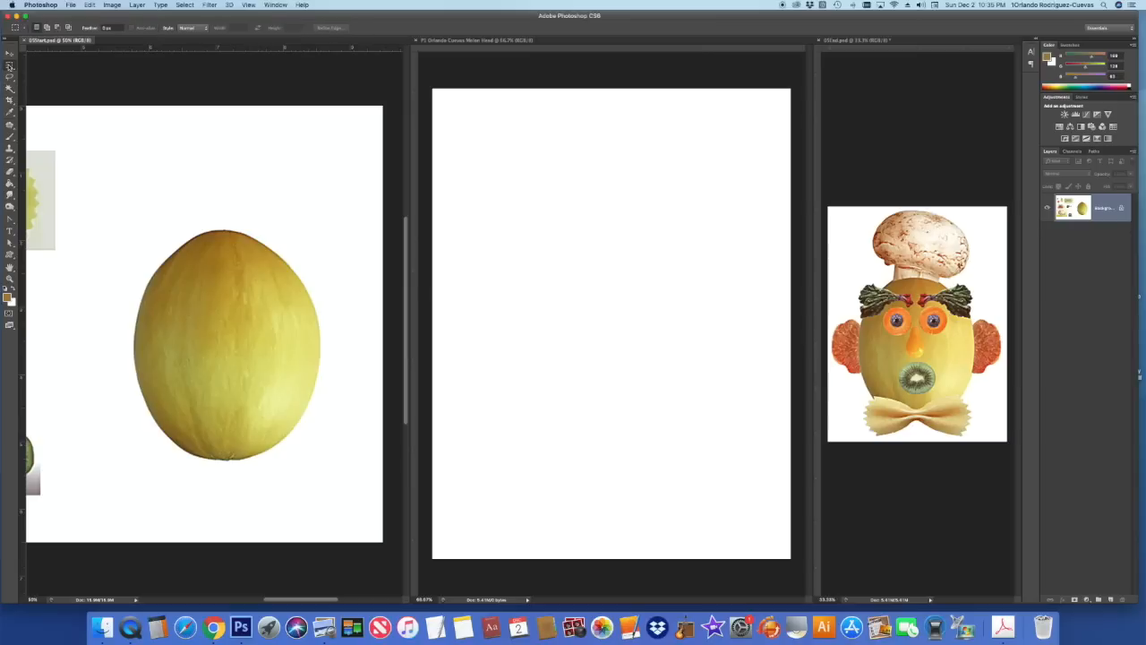
pyautogui.click(10, 67)
pyautogui.click(58, 65)
# - Draw a rectangle around the melon, then clear it and Magic Wand the white background instead
pyautogui.moveTo(105, 190); pyautogui.dragTo(355, 495)
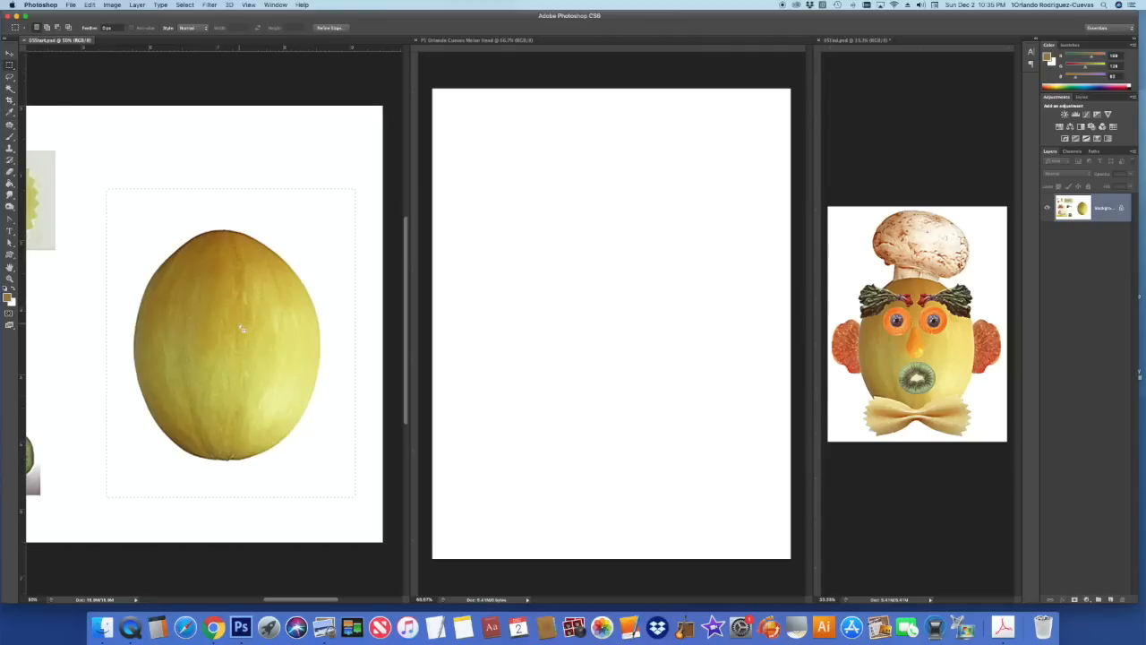
pyautogui.click(10, 87)
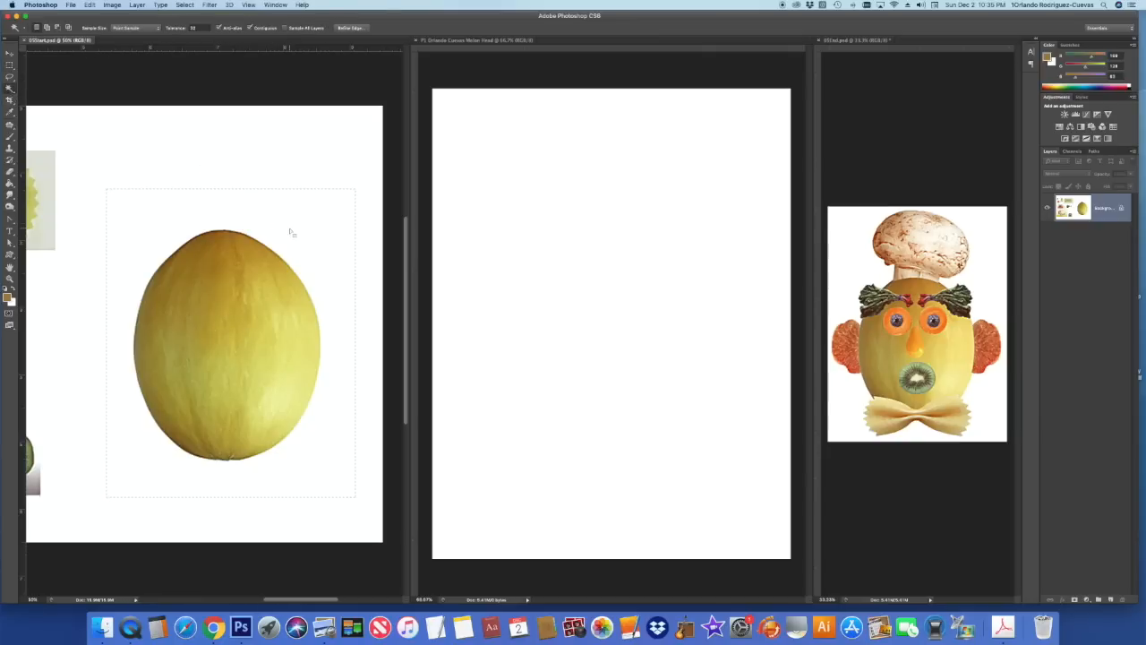
pyautogui.press('super+d')
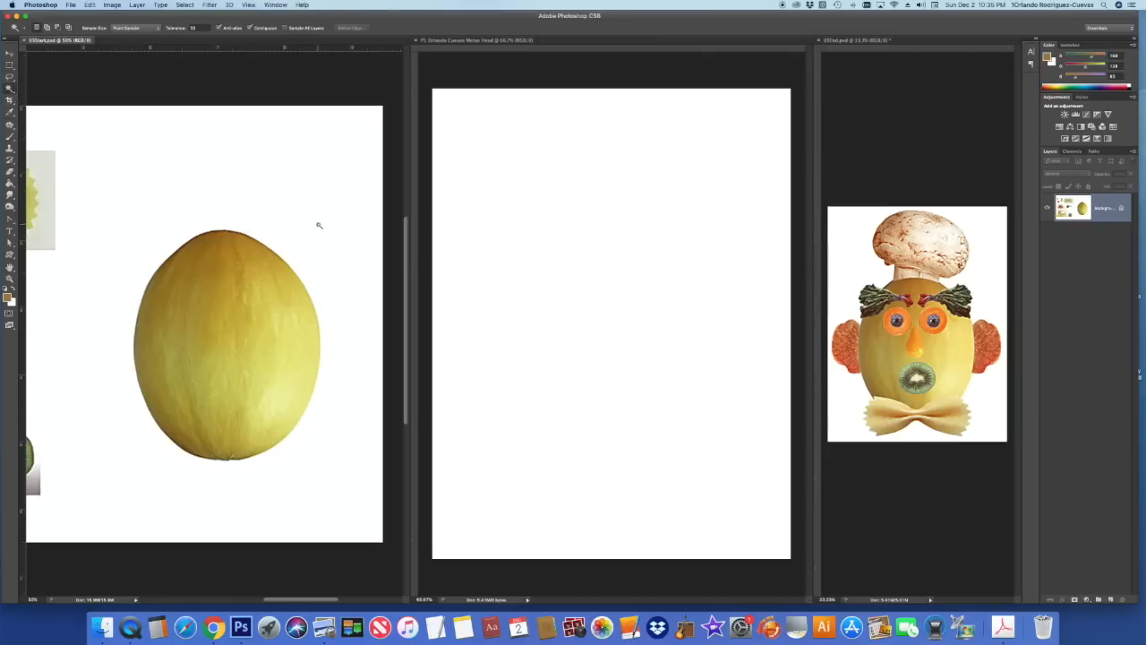
pyautogui.click(318, 224)
pyautogui.press('alt')
# - Drag the selected melon onto the Melon Head canvas with the Move tool and centre it
pyautogui.press('v')
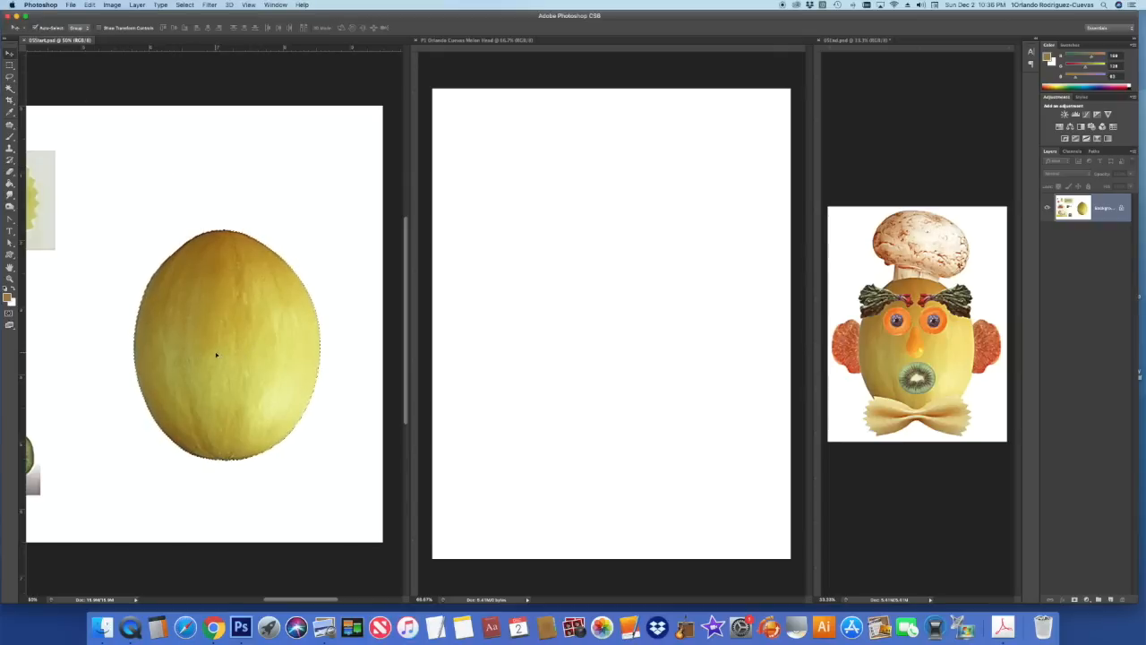
pyautogui.moveTo(215, 350); pyautogui.dragTo(487, 216)
pyautogui.moveTo(615, 401); pyautogui.dragTo(615, 349)
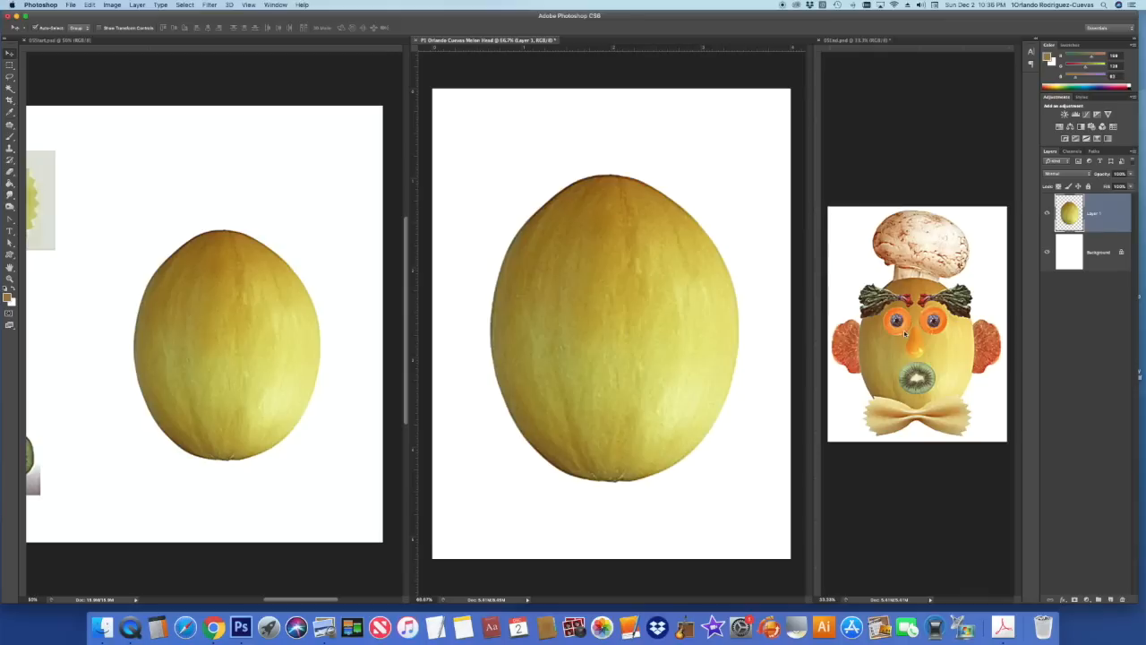
pyautogui.click(289, 468)
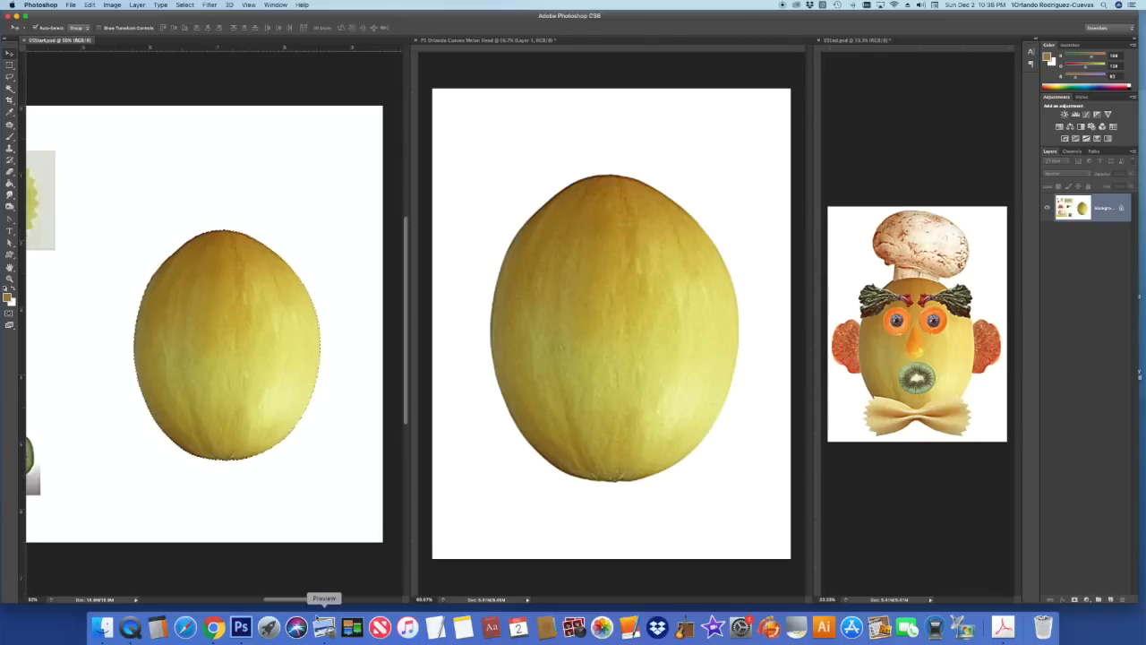
# - Zoom in on the blueberry and carrot and draw an elliptical selection around the blueberry
pyautogui.moveTo(298, 602); pyautogui.dragTo(231, 594)
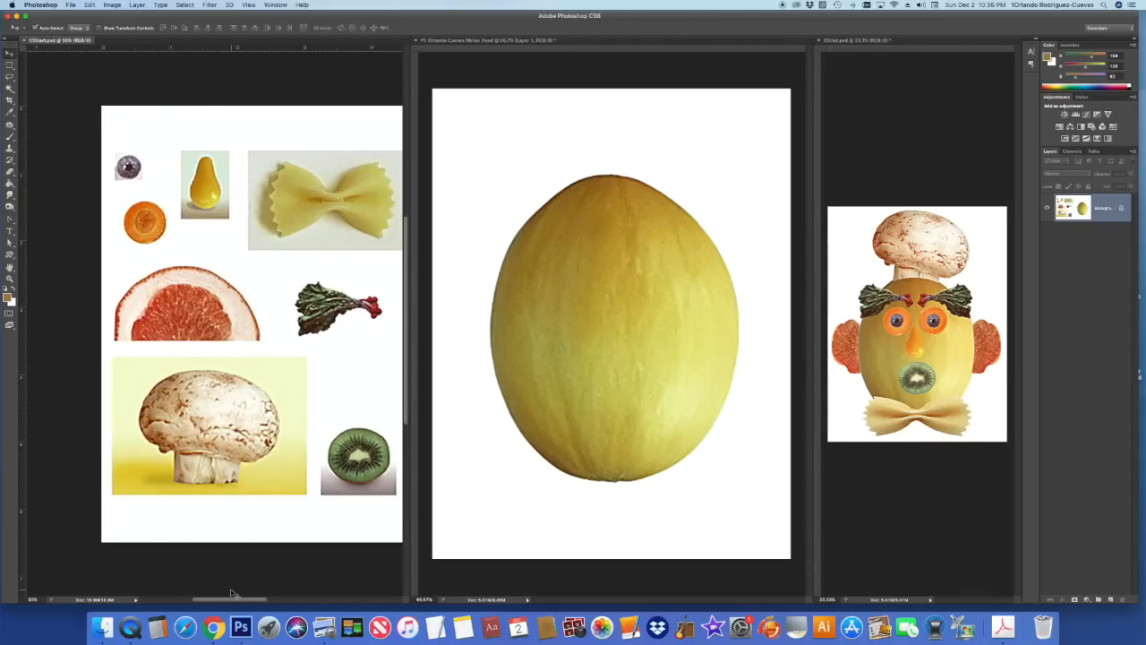
pyautogui.press('super+plus')
pyautogui.press('super+plus')
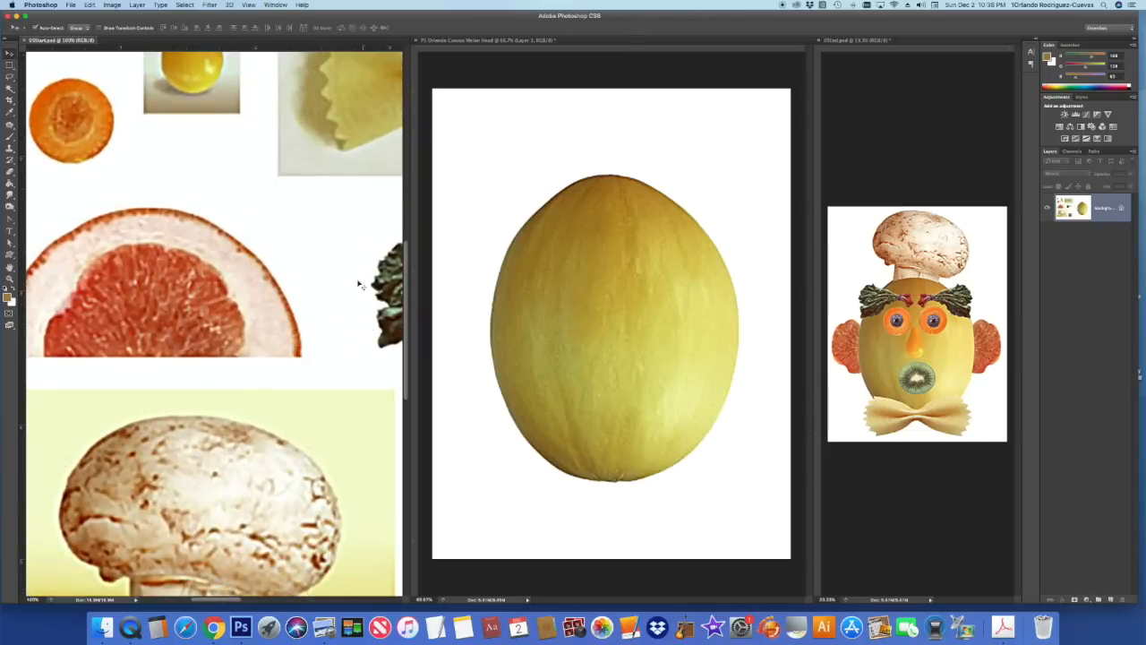
pyautogui.scroll(5, 404, 320)
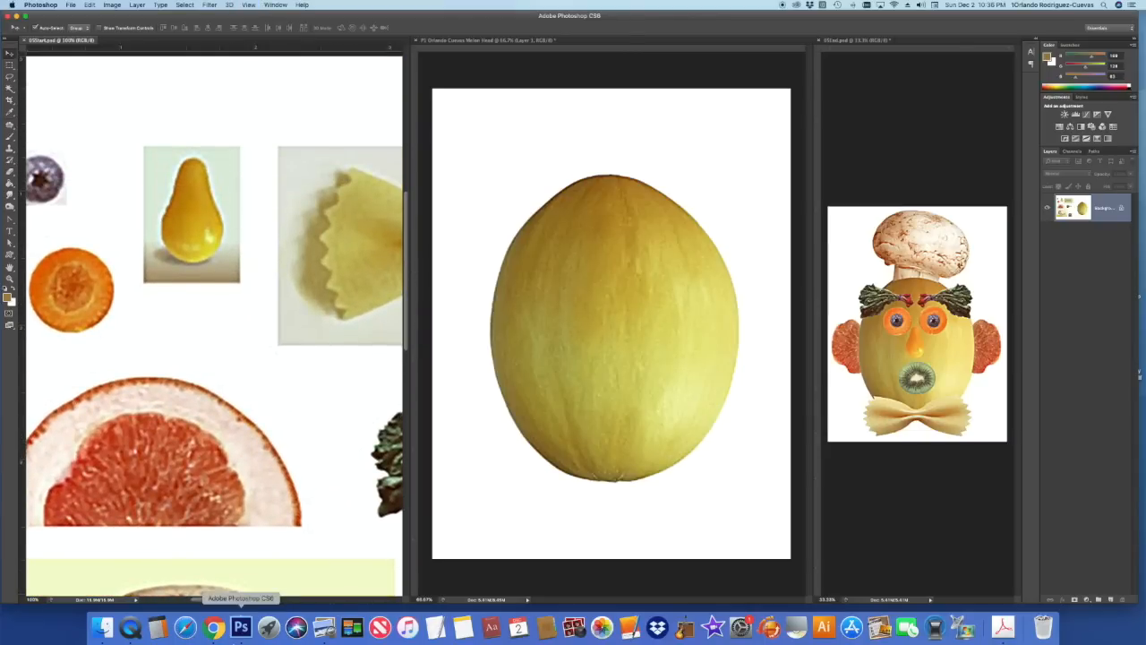
pyautogui.moveTo(204, 600); pyautogui.dragTo(181, 597)
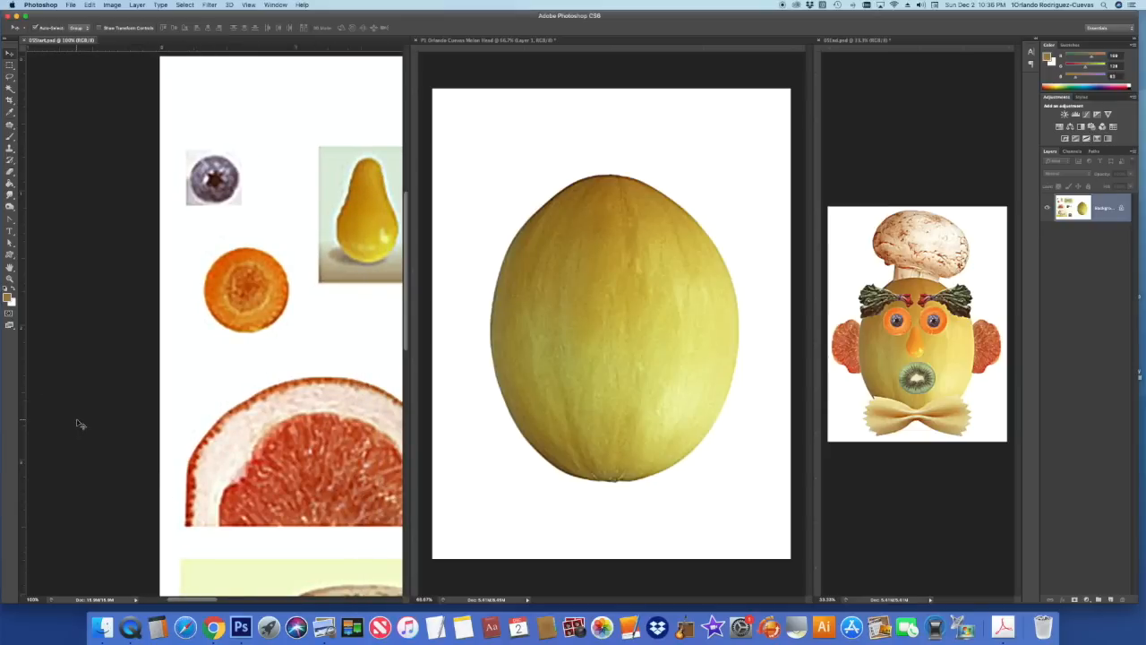
pyautogui.press('super+equal')
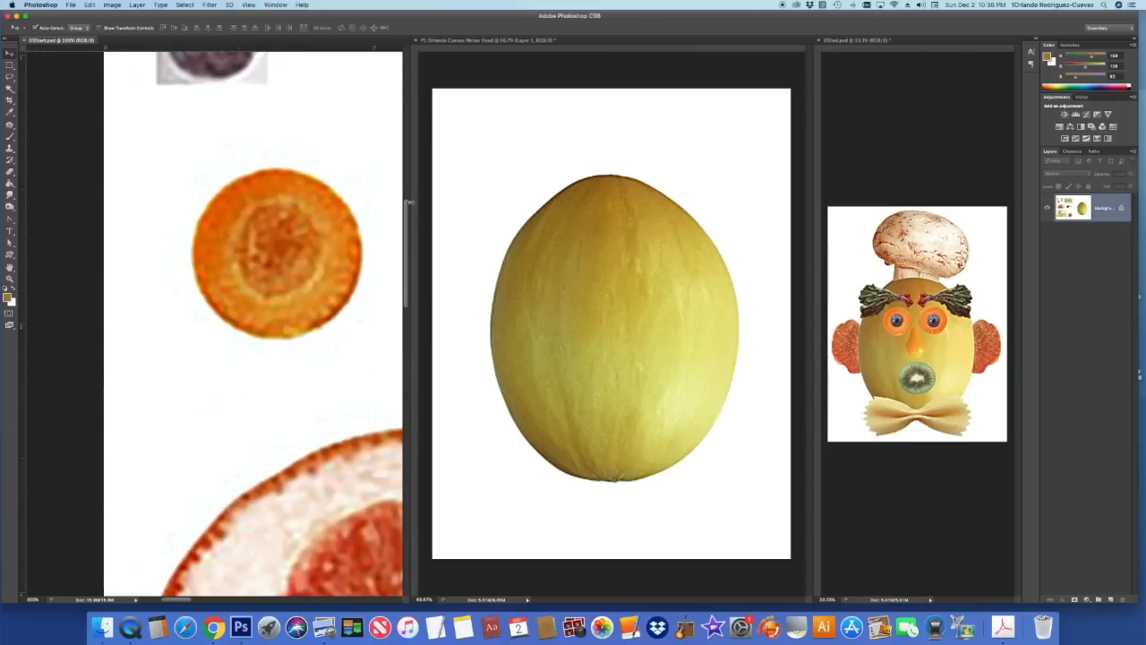
pyautogui.moveTo(408, 220); pyautogui.dragTo(408, 172)
pyautogui.click(9, 65)
pyautogui.moveTo(11, 66); pyautogui.dragTo(51, 73)
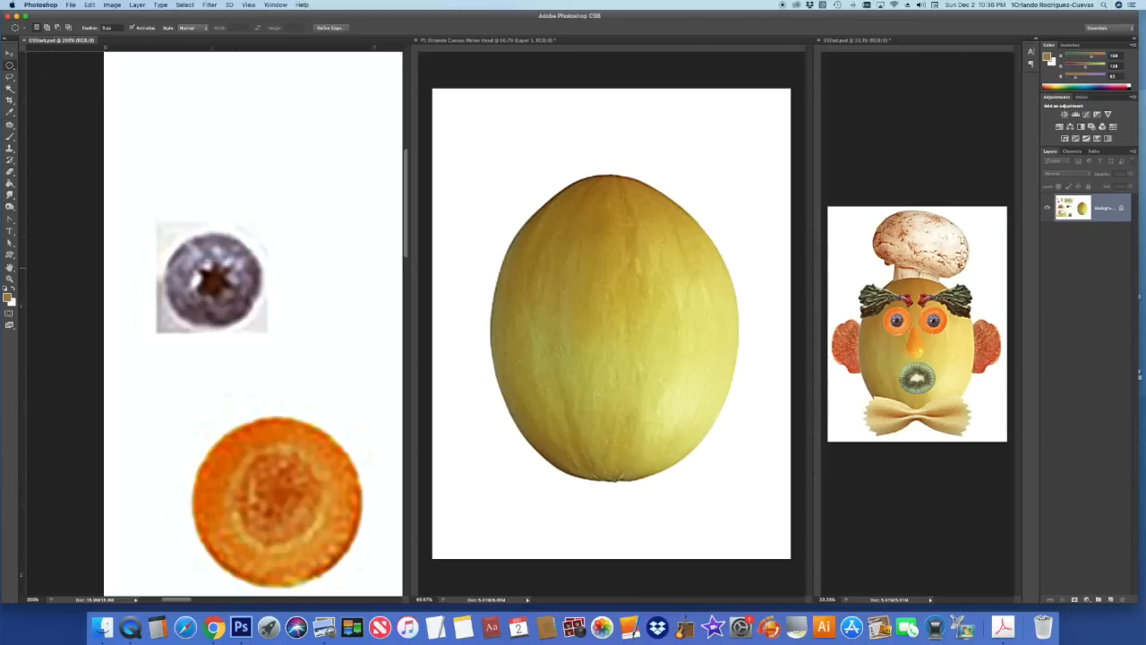
pyautogui.moveTo(179, 228); pyautogui.dragTo(258, 330)
pyautogui.click(214, 190)
pyautogui.moveTo(213, 283); pyautogui.dragTo(265, 306)
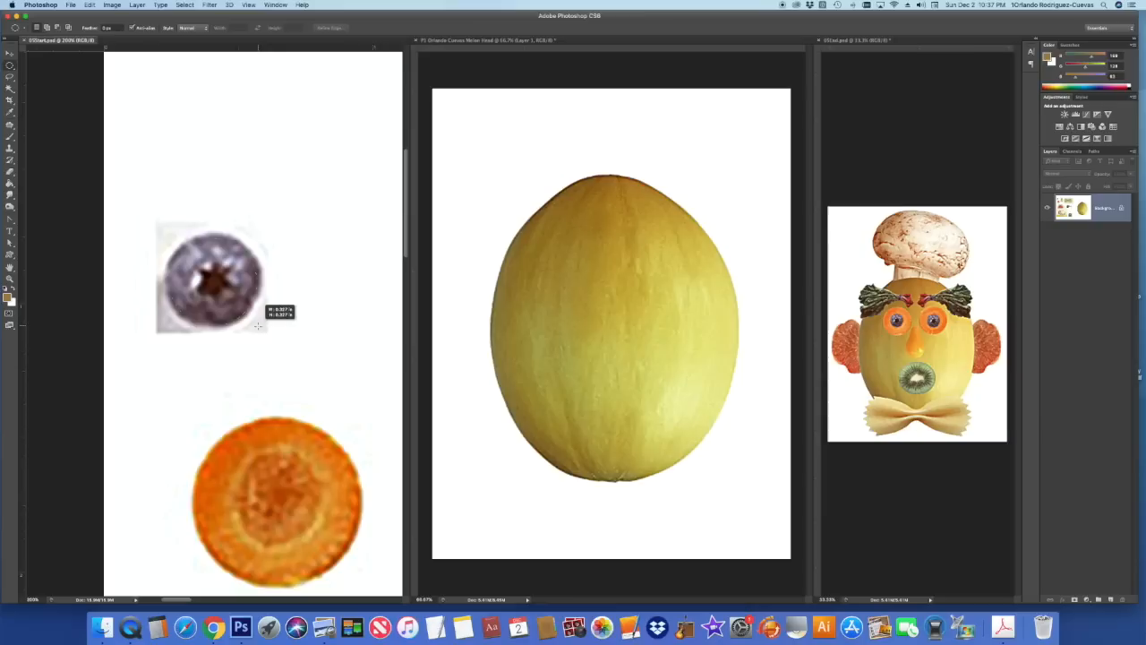
pyautogui.moveTo(258, 324); pyautogui.dragTo(259, 325)
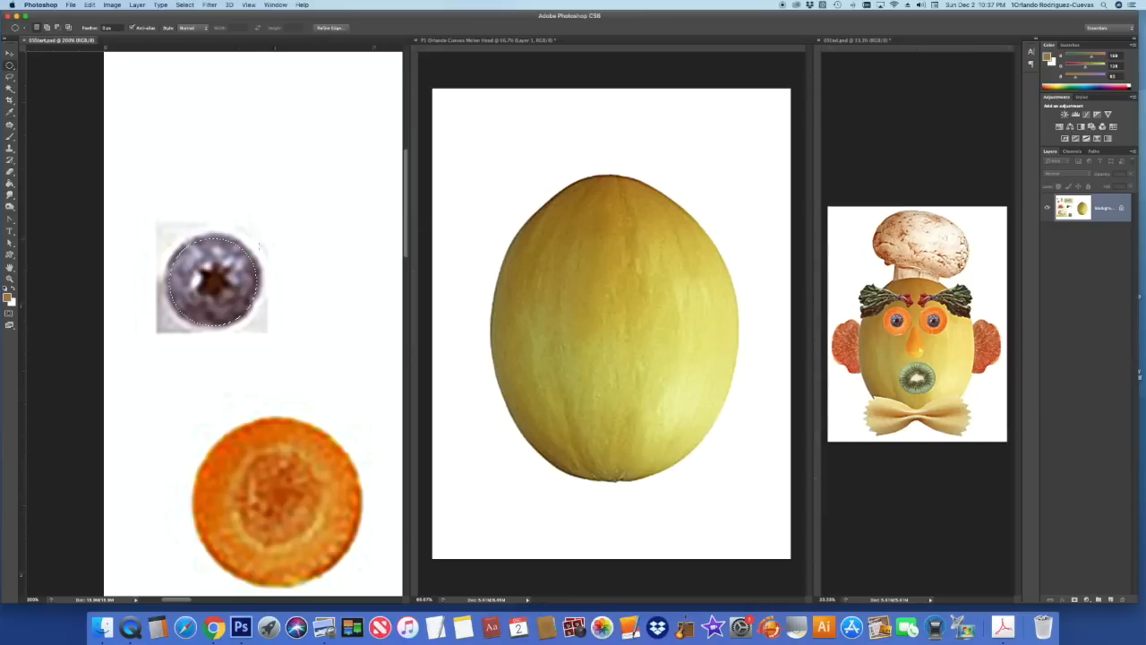
# - Move the round blueberry piece onto the centre of the carrot slice
pyautogui.click(9, 54)
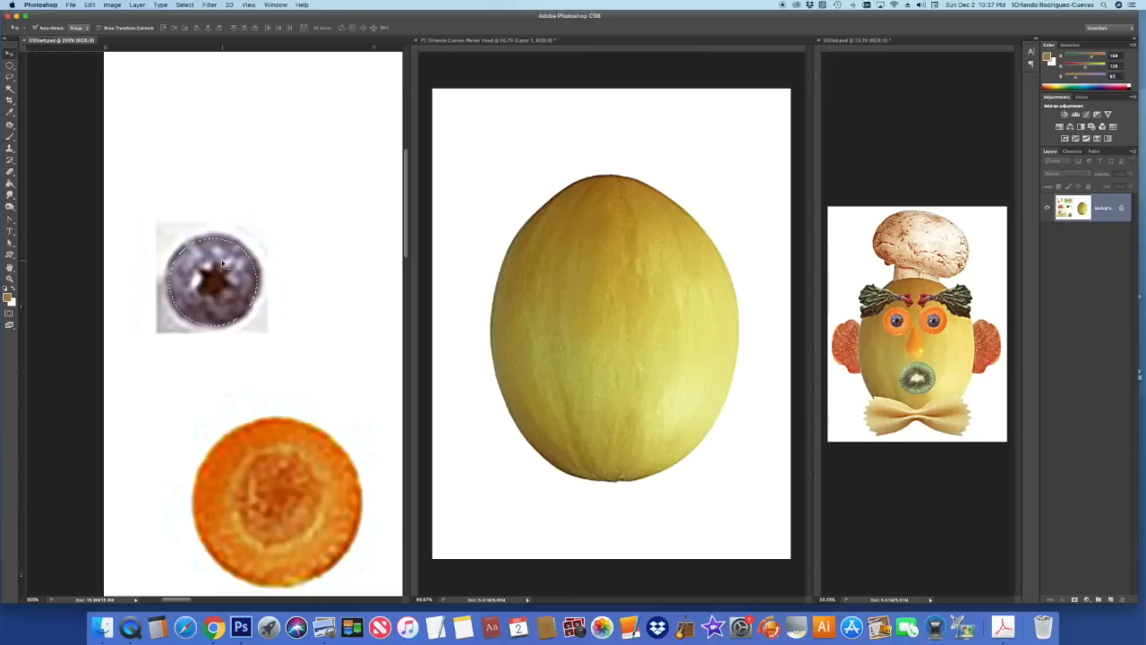
pyautogui.moveTo(222, 293); pyautogui.dragTo(287, 484)
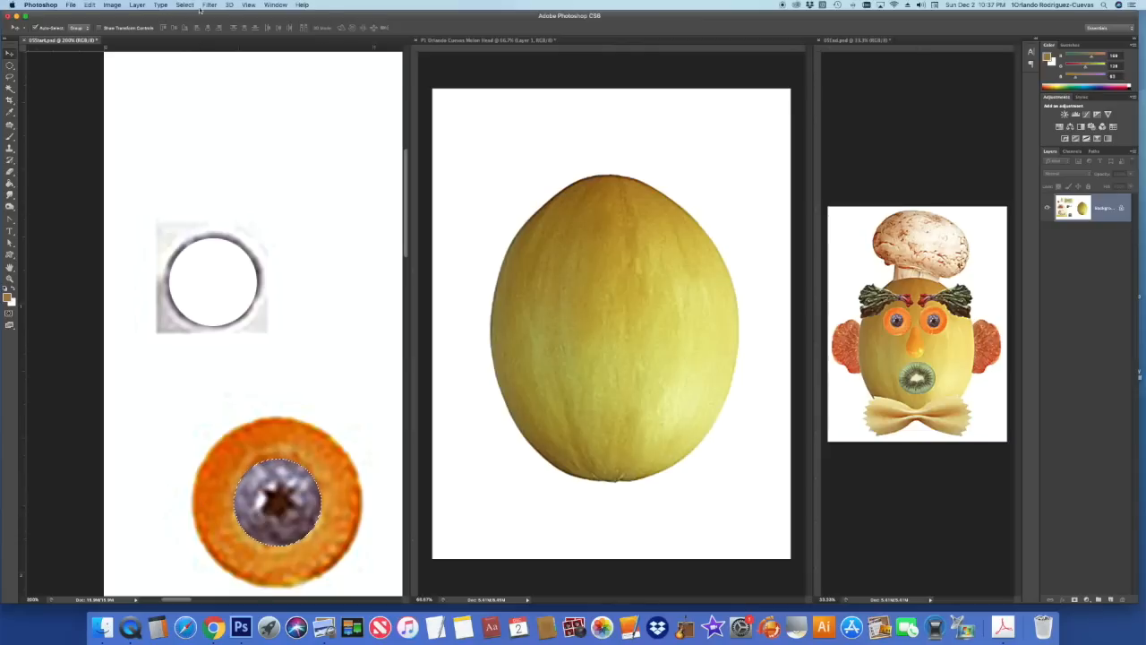
pyautogui.click(186, 6)
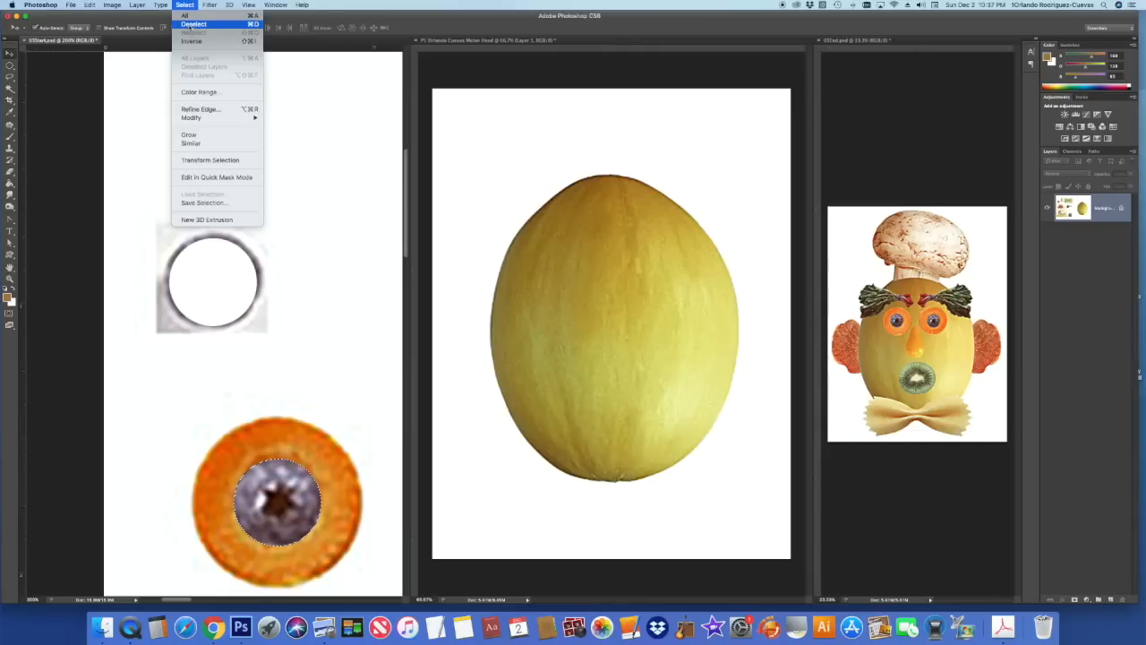
# - Clear the blueberry selection, dismiss the locked-layer alert, and circle-select the whole carrot-blueberry eye
pyautogui.click(193, 24)
pyautogui.moveTo(410, 209); pyautogui.dragTo(408, 257)
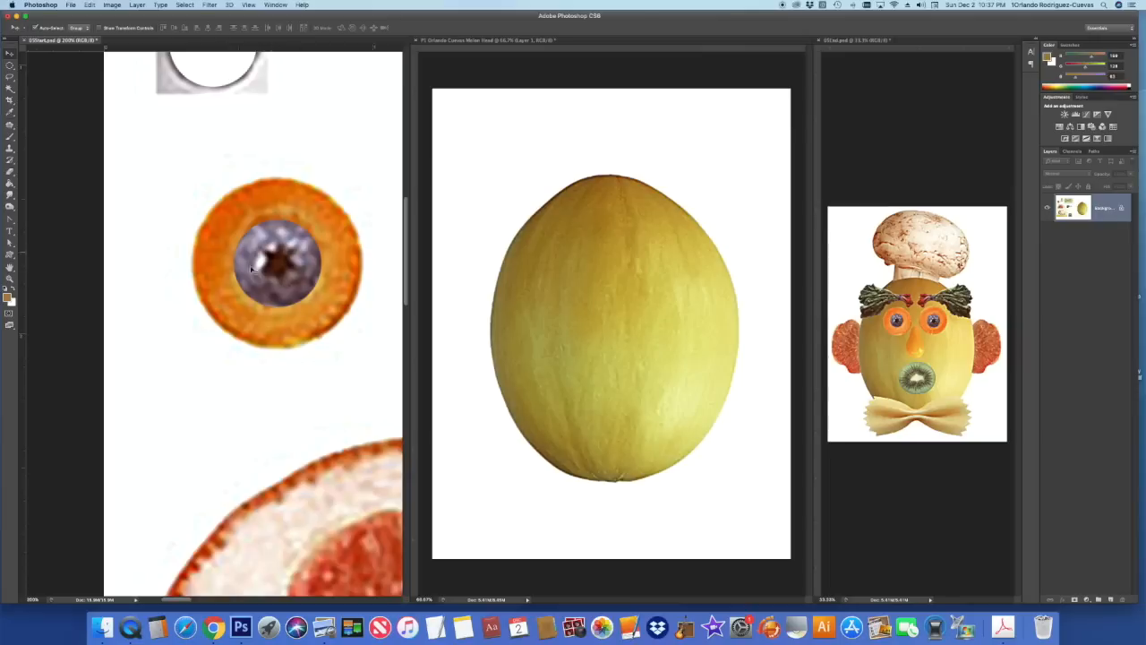
pyautogui.moveTo(279, 266)
pyautogui.mouseDown()
pyautogui.moveTo(279, 231)
pyautogui.moveTo(274, 274)
pyautogui.mouseUp()
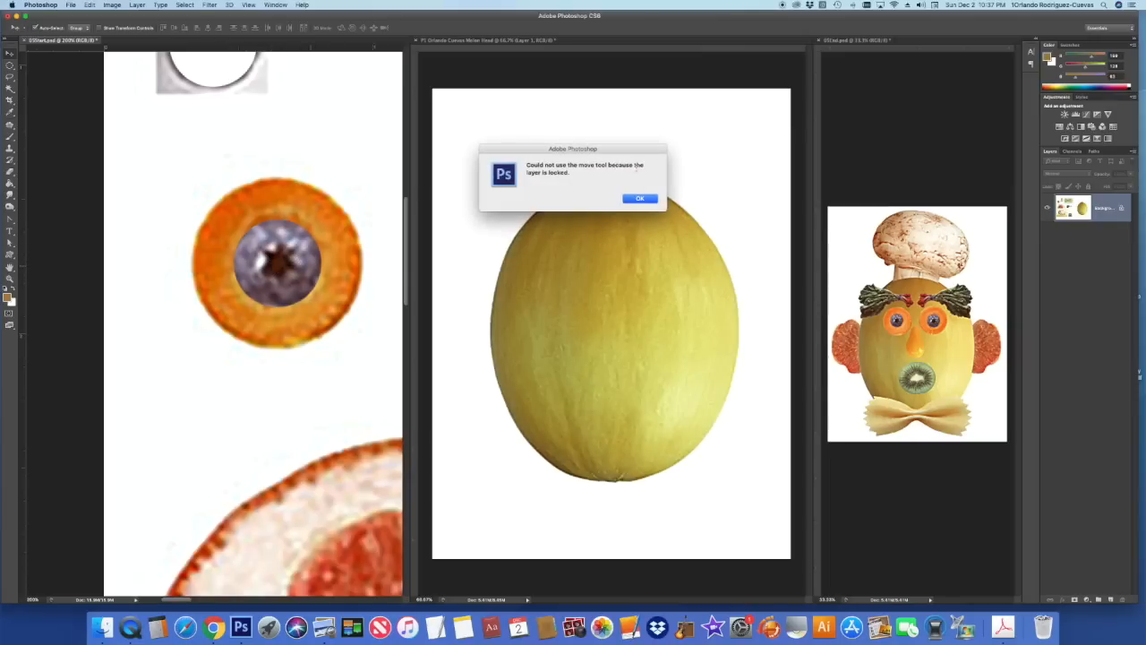
pyautogui.click(640, 199)
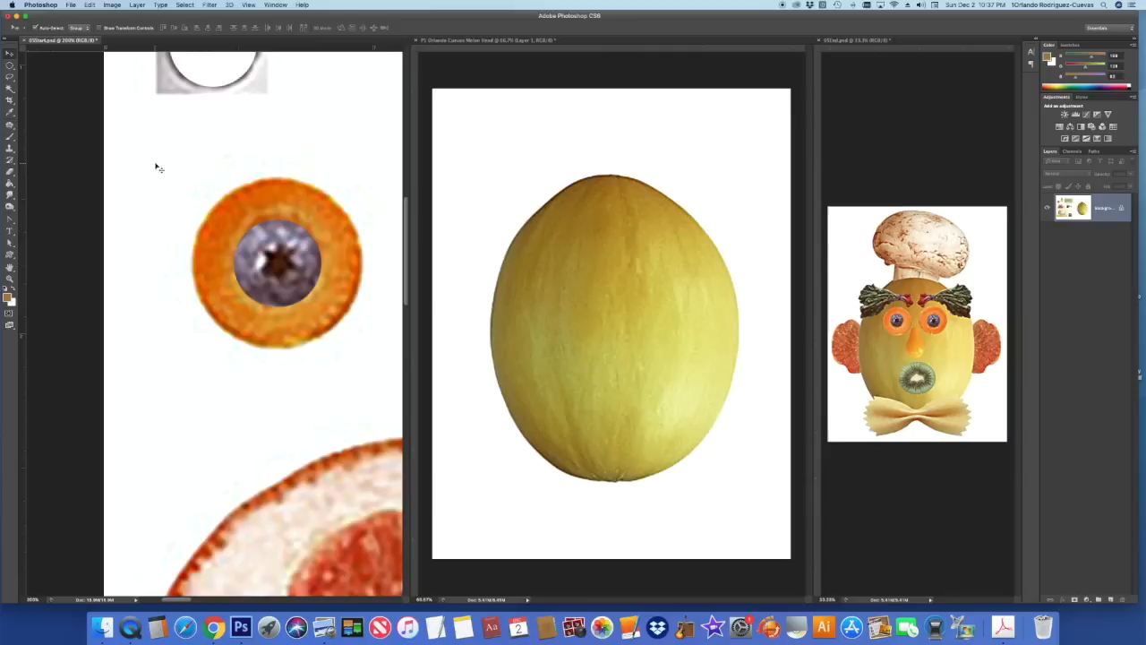
pyautogui.click(10, 67)
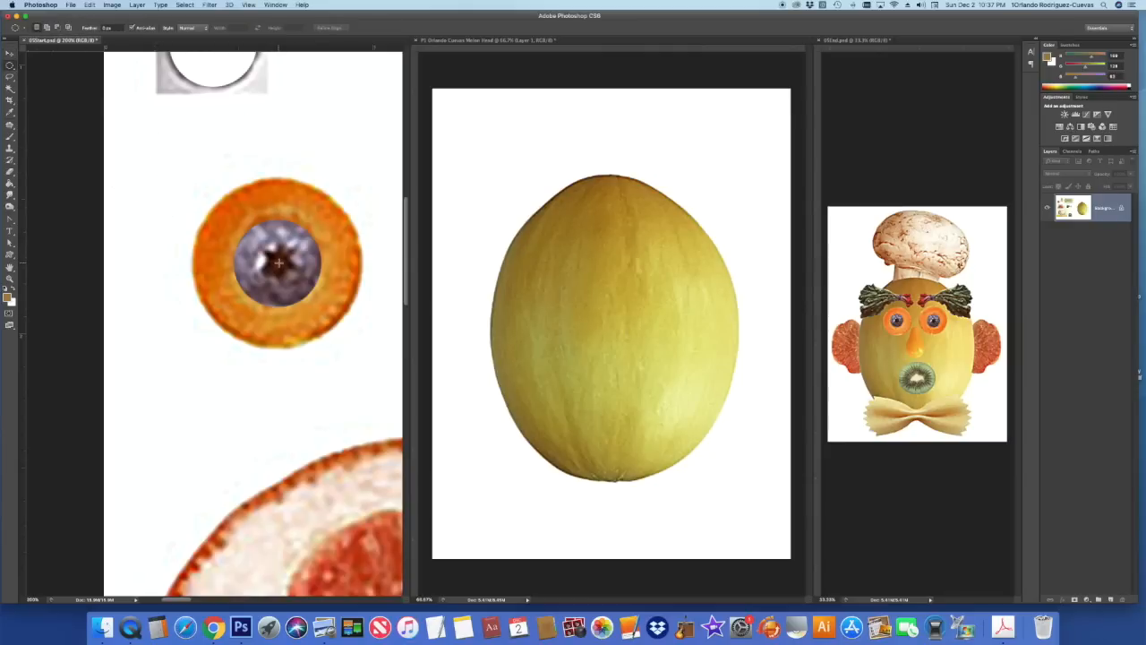
pyautogui.moveTo(278, 261); pyautogui.dragTo(359, 381)
# - Drag the eye onto the melon, then Alt-drag a copy to the right as the second eye
pyautogui.click(10, 54)
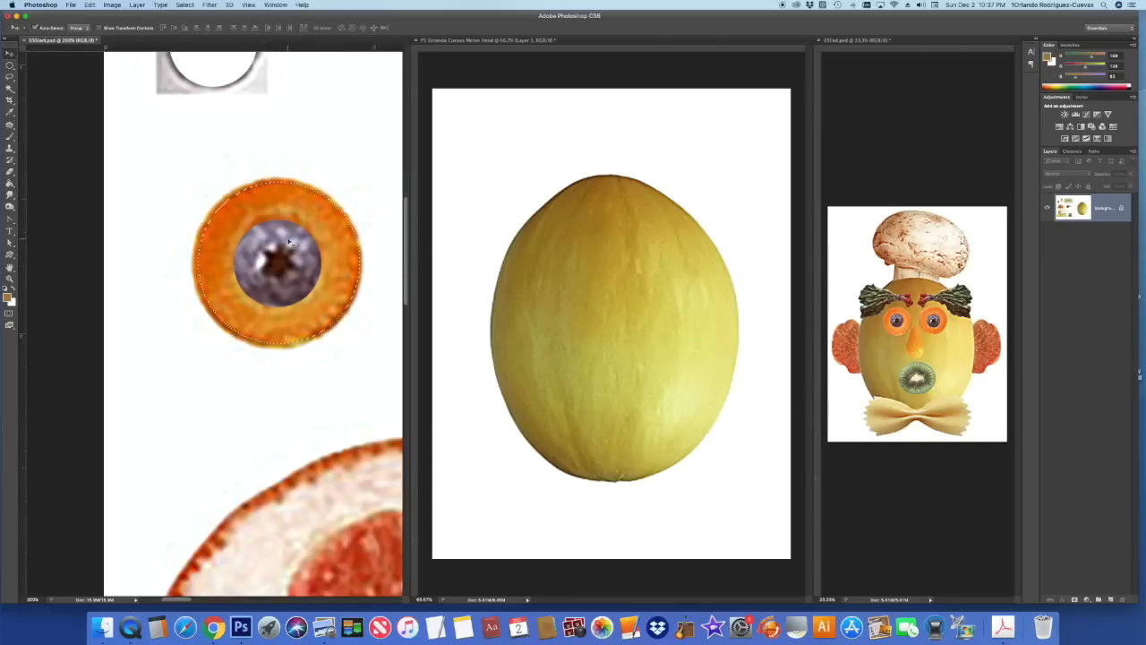
pyautogui.moveTo(288, 237); pyautogui.dragTo(497, 212)
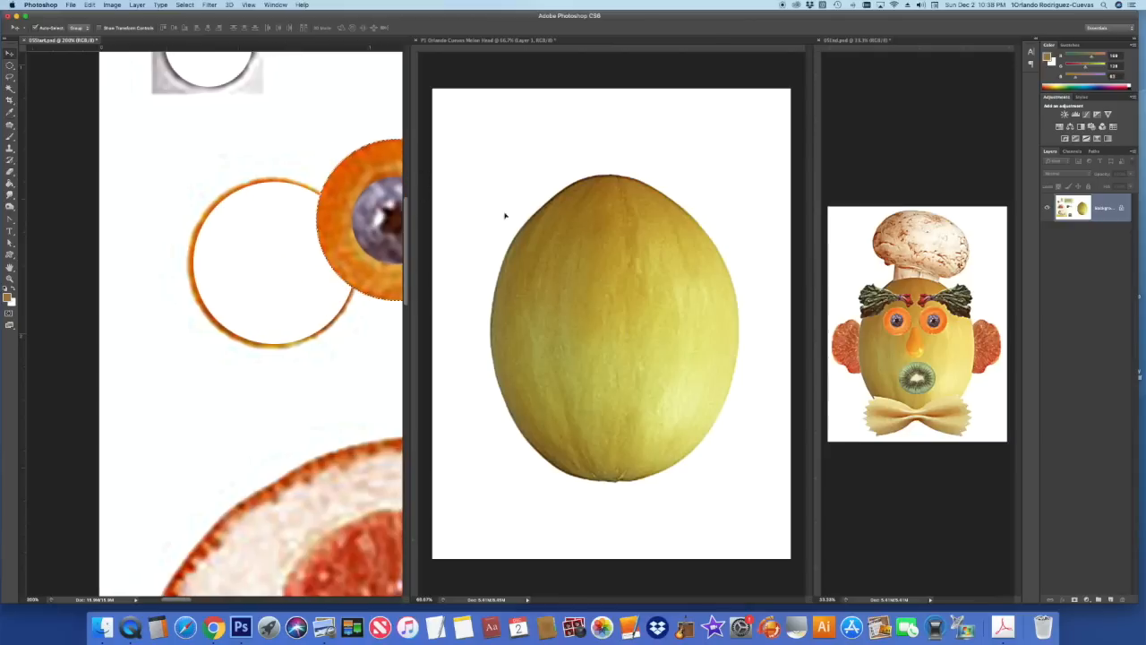
pyautogui.moveTo(566, 300)
pyautogui.mouseDown()
pyautogui.moveTo(594, 290)
pyautogui.moveTo(575, 309)
pyautogui.moveTo(563, 284)
pyautogui.moveTo(580, 288)
pyautogui.mouseUp()
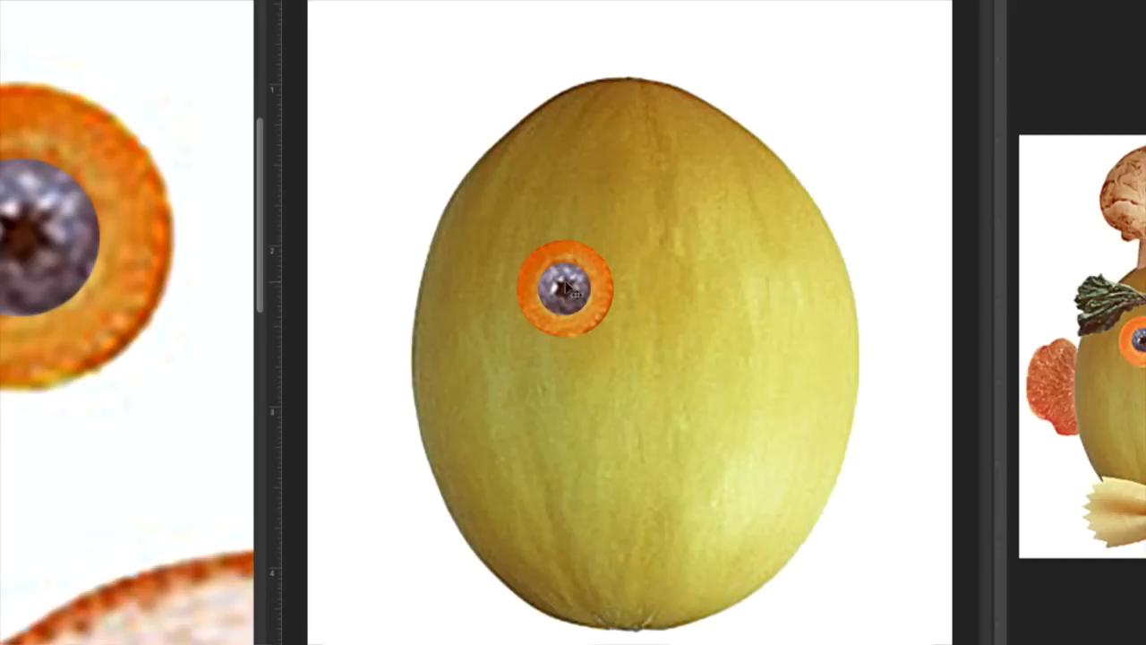
pyautogui.moveTo(564, 285); pyautogui.dragTo(710, 296)
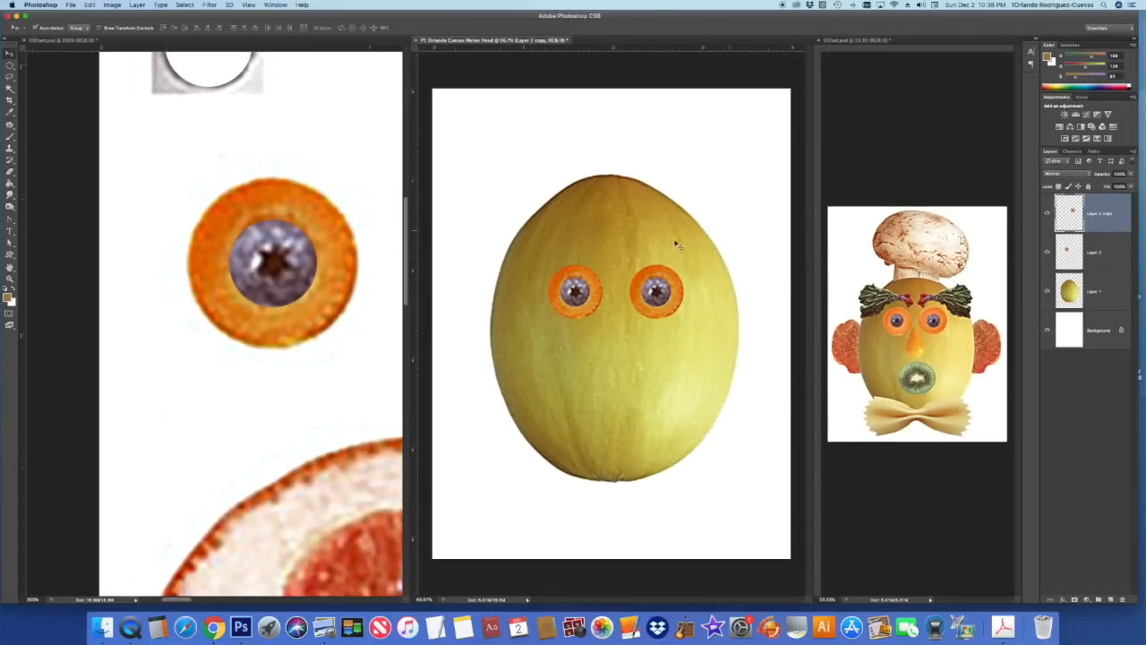
pyautogui.click(340, 147)
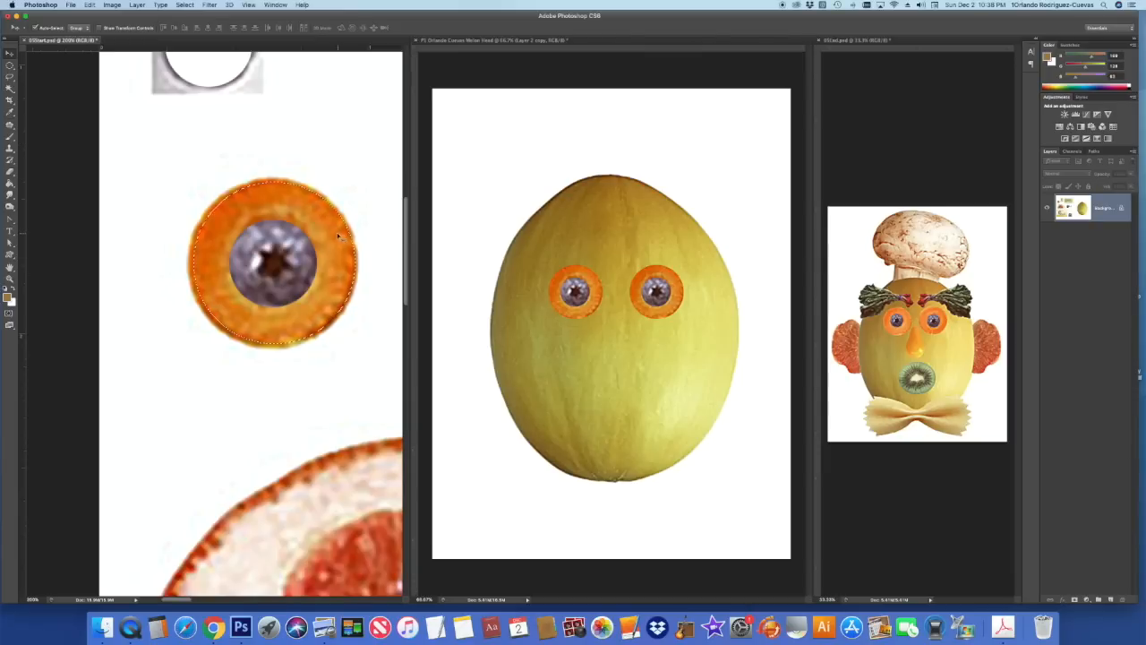
# - Deselect the eye and bring the pear into view on the fruit sheet
pyautogui.click(185, 4)
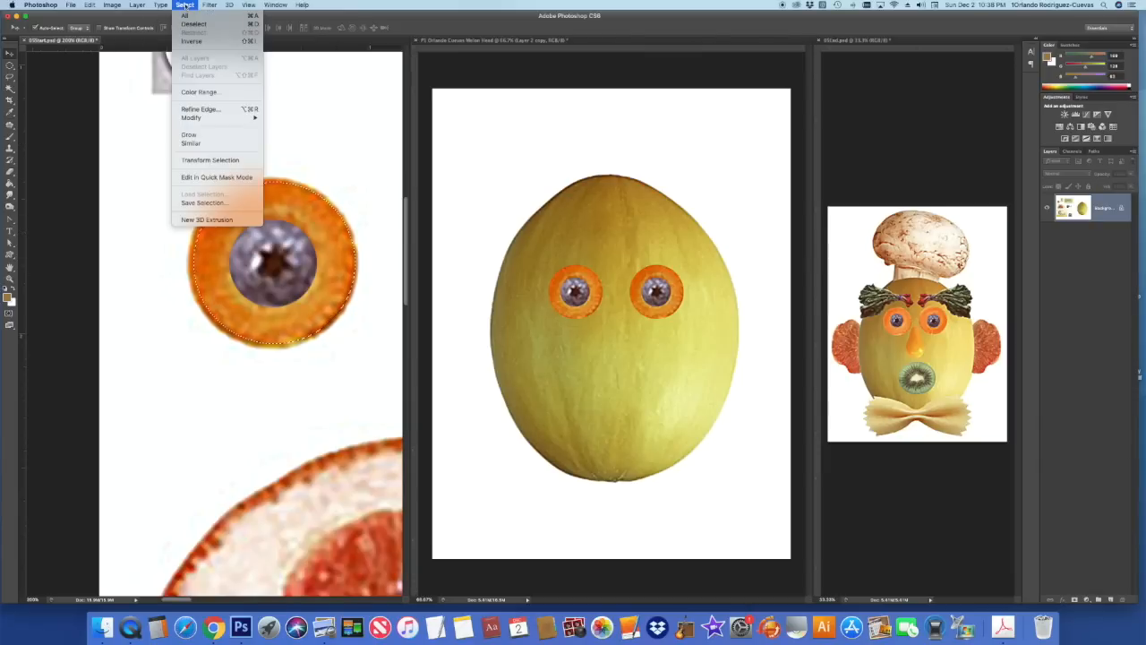
pyautogui.click(193, 24)
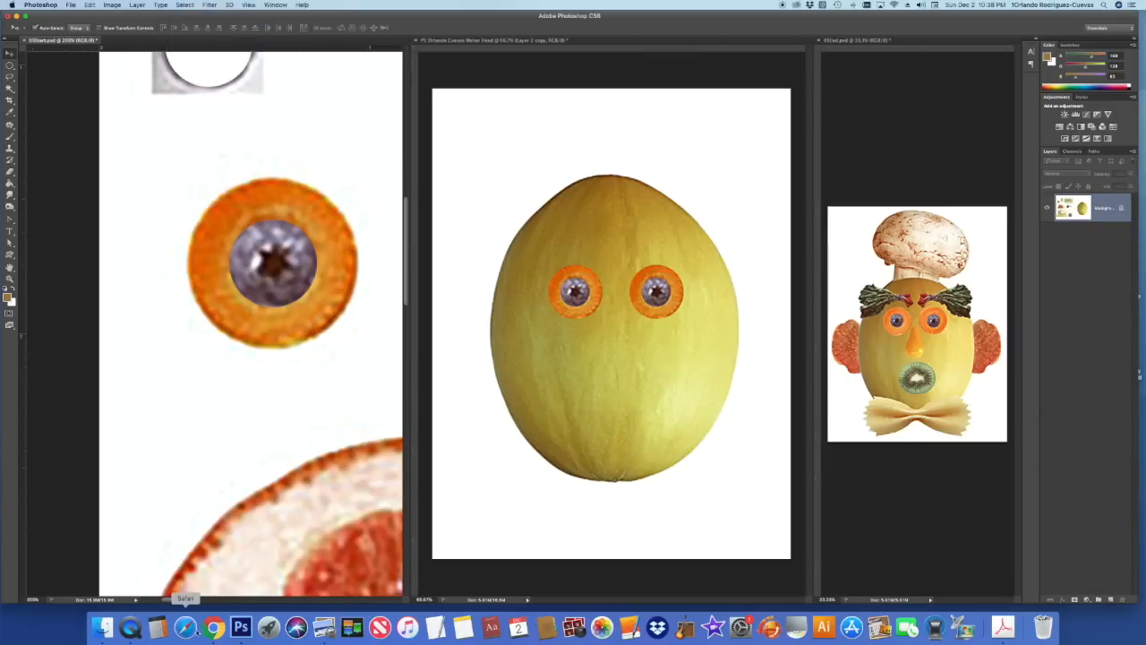
pyautogui.moveTo(182, 603); pyautogui.dragTo(219, 599)
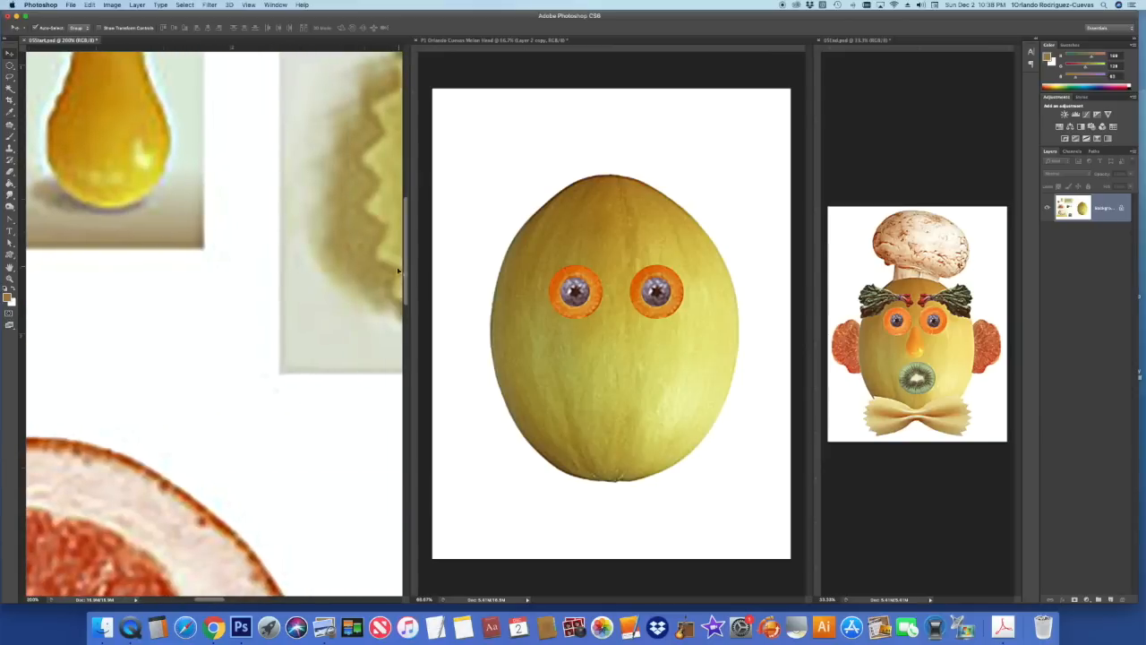
pyautogui.moveTo(406, 301); pyautogui.dragTo(404, 274)
pyautogui.moveTo(213, 599); pyautogui.dragTo(198, 599)
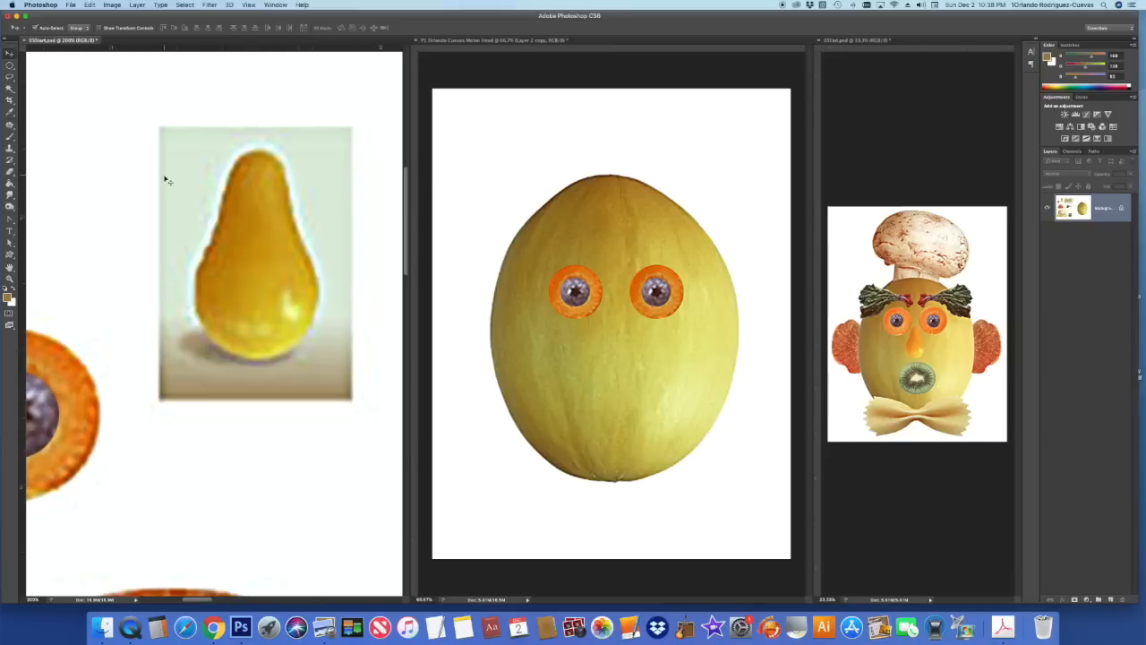
# - Select the whole yellow pear with the Quick Selection tool, refining its edges
pyautogui.click(10, 87)
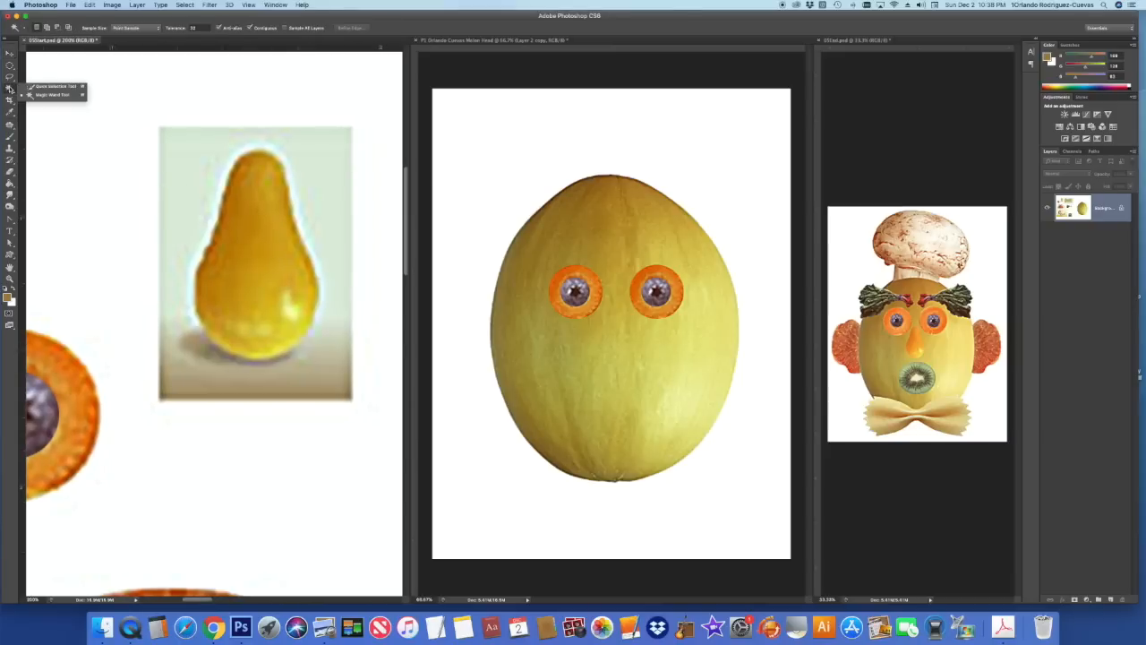
pyautogui.click(48, 86)
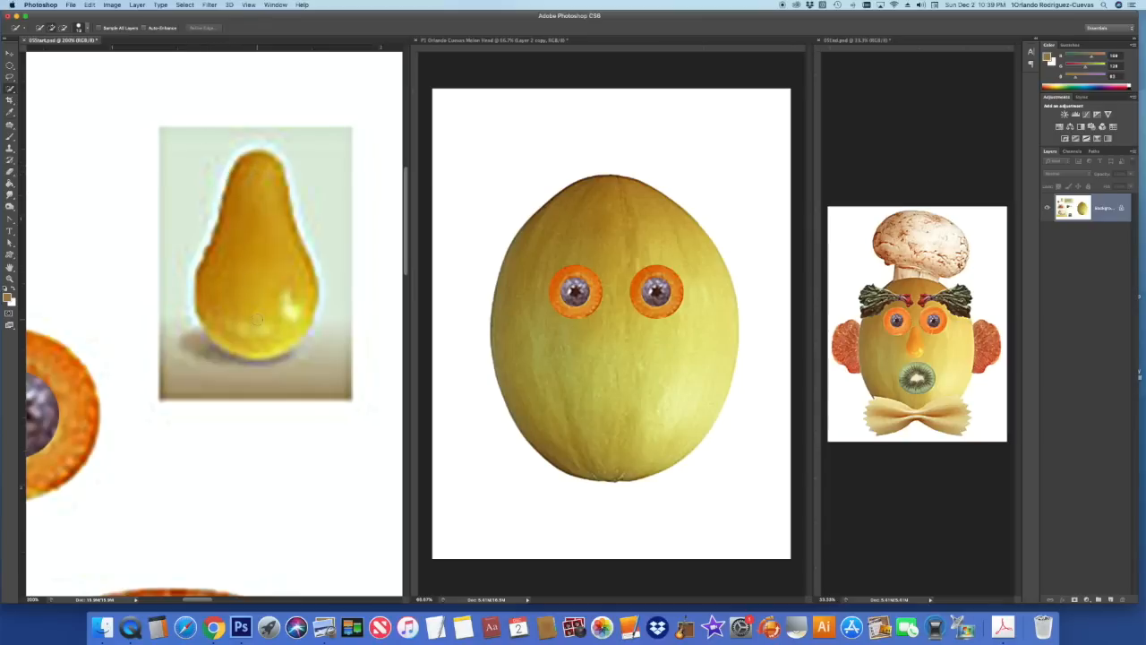
pyautogui.moveTo(259, 276); pyautogui.dragTo(268, 179)
pyautogui.press('alt')
pyautogui.press('super+plus')
pyautogui.press('super+plus')
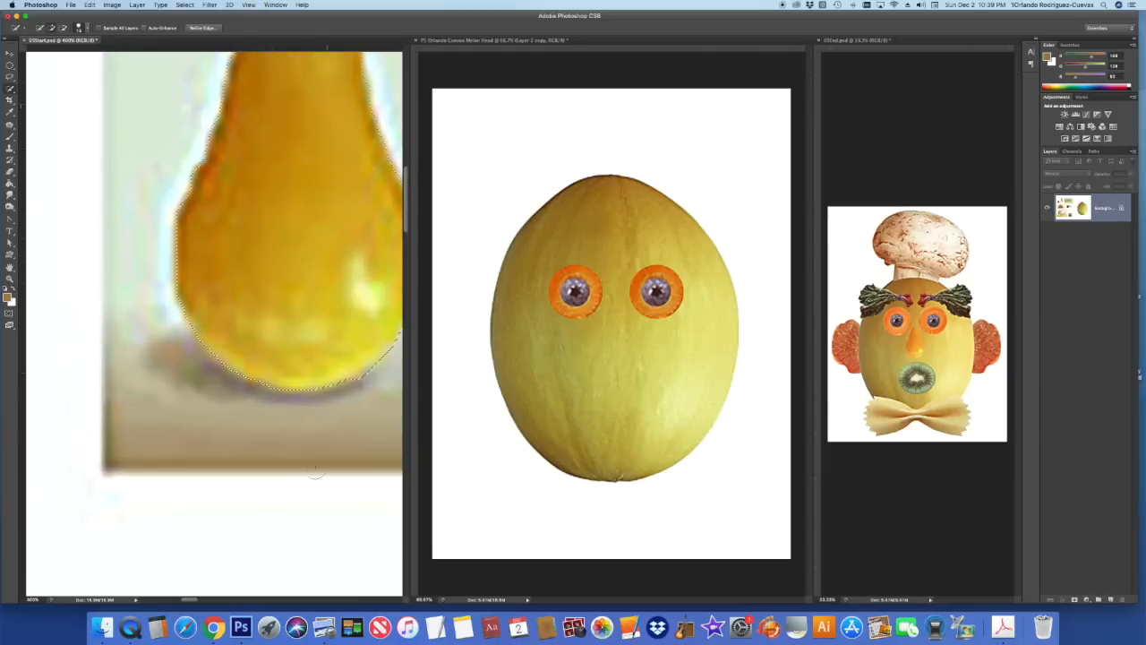
pyautogui.moveTo(195, 601); pyautogui.dragTo(204, 601)
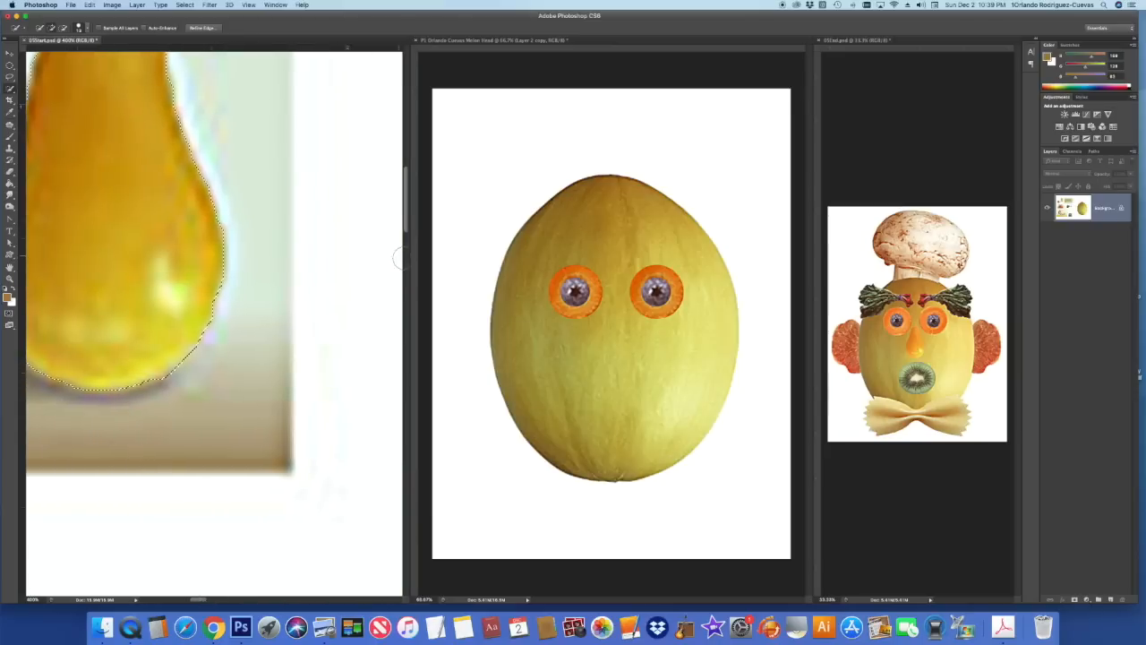
pyautogui.moveTo(405, 228); pyautogui.dragTo(405, 213)
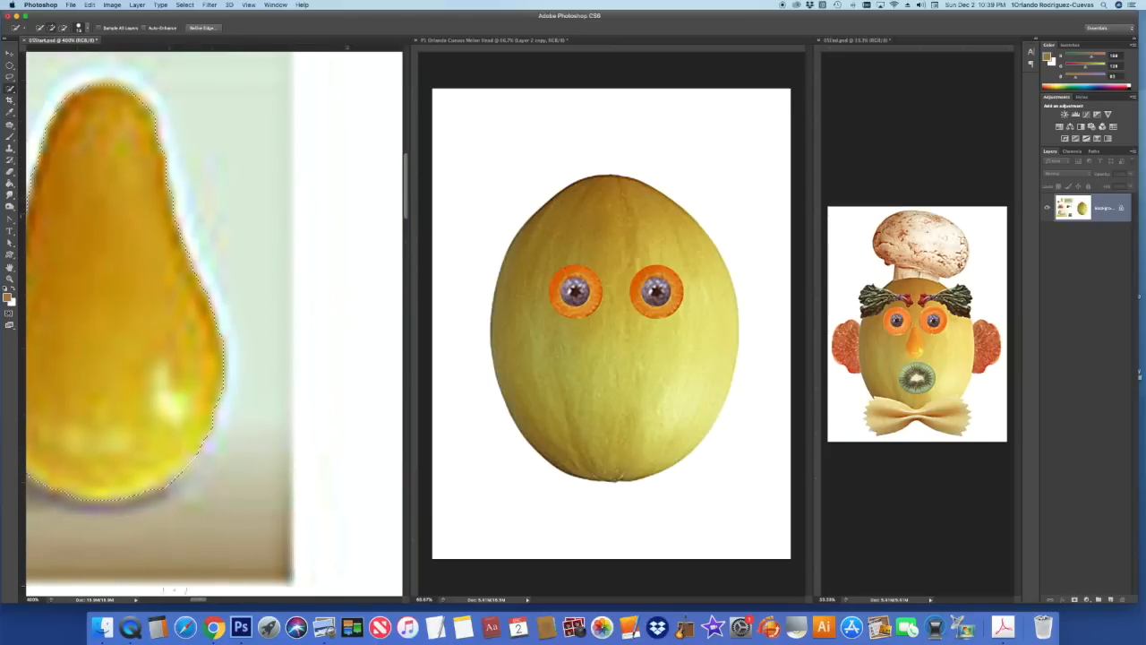
pyautogui.moveTo(200, 600); pyautogui.dragTo(194, 600)
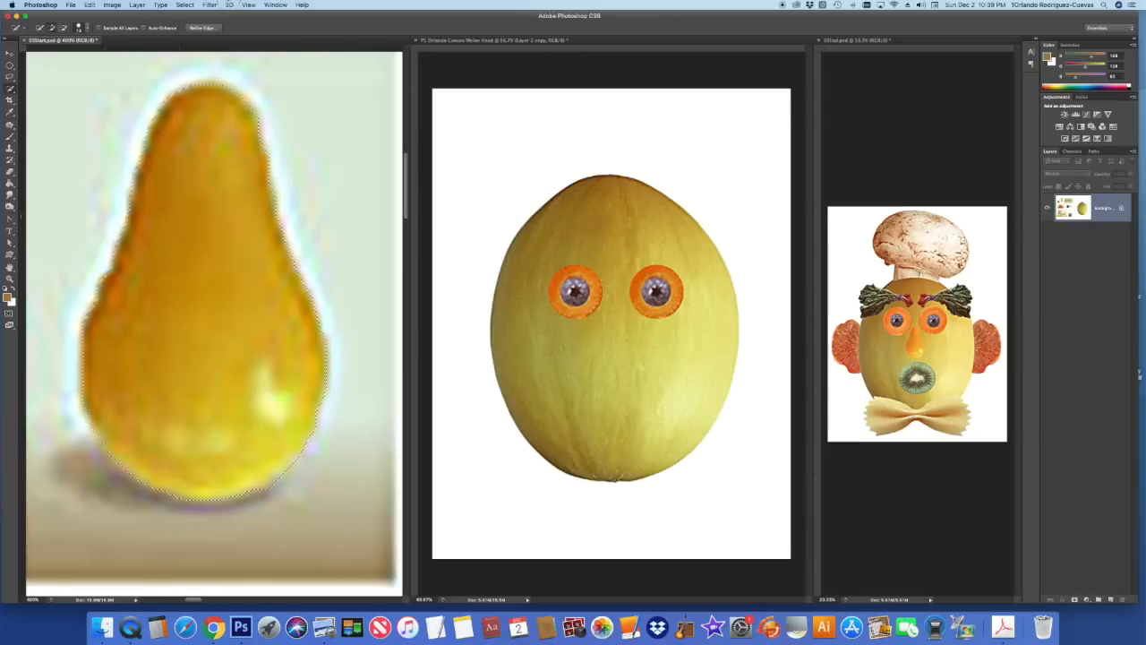
# - Drag the pear into the melon document, centring it below the eyes as the nose
pyautogui.click(10, 53)
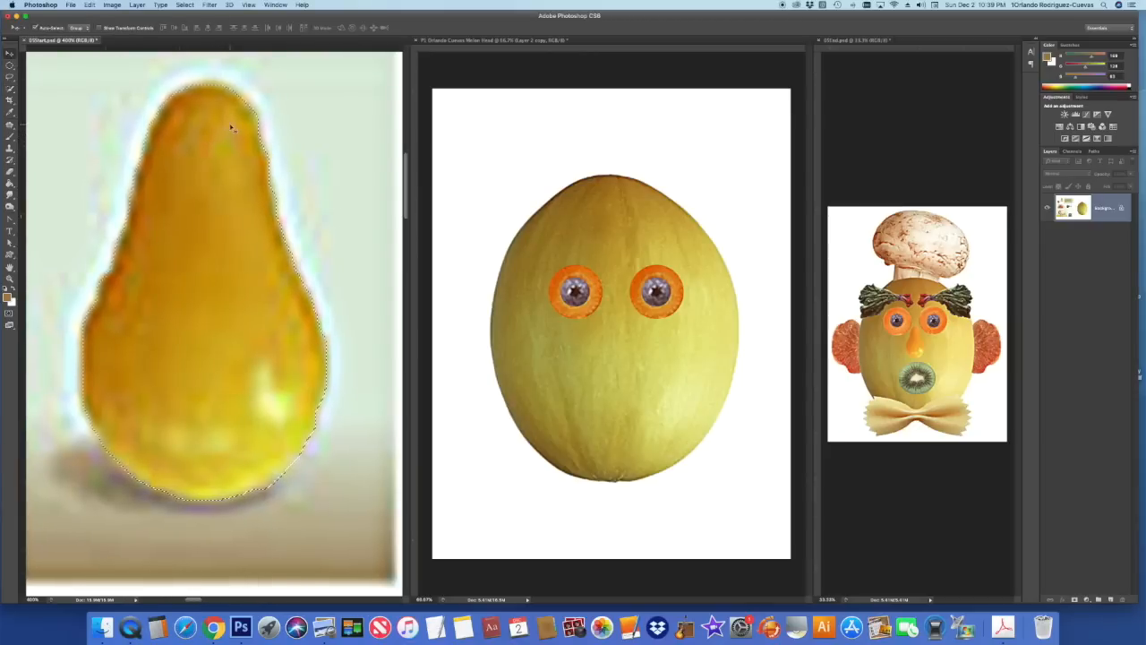
pyautogui.moveTo(233, 126); pyautogui.dragTo(622, 204)
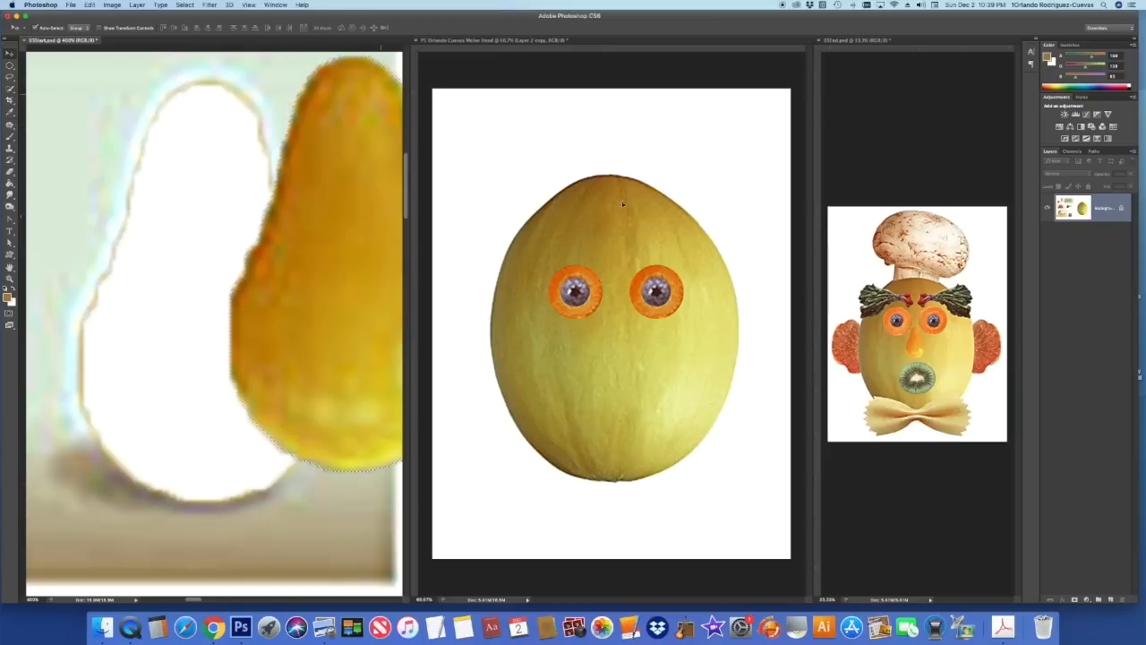
pyautogui.moveTo(625, 249); pyautogui.dragTo(629, 319)
pyautogui.click(324, 166)
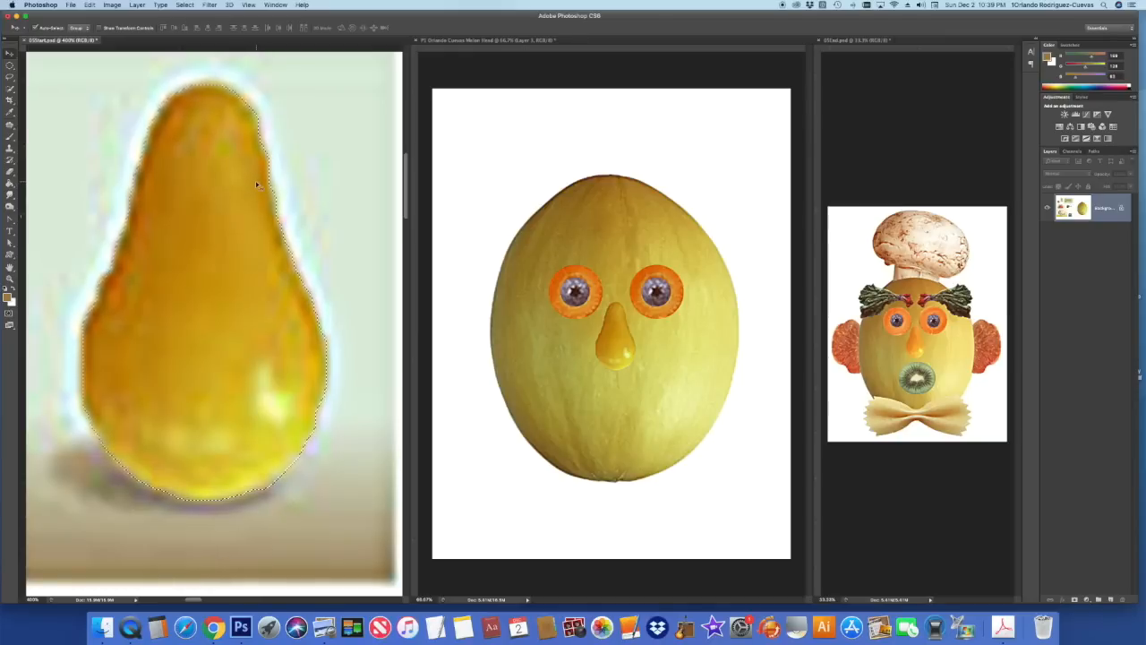
pyautogui.press('super+minus')
pyautogui.press('super+minus')
pyautogui.press('super+minus')
pyautogui.press('super+minus')
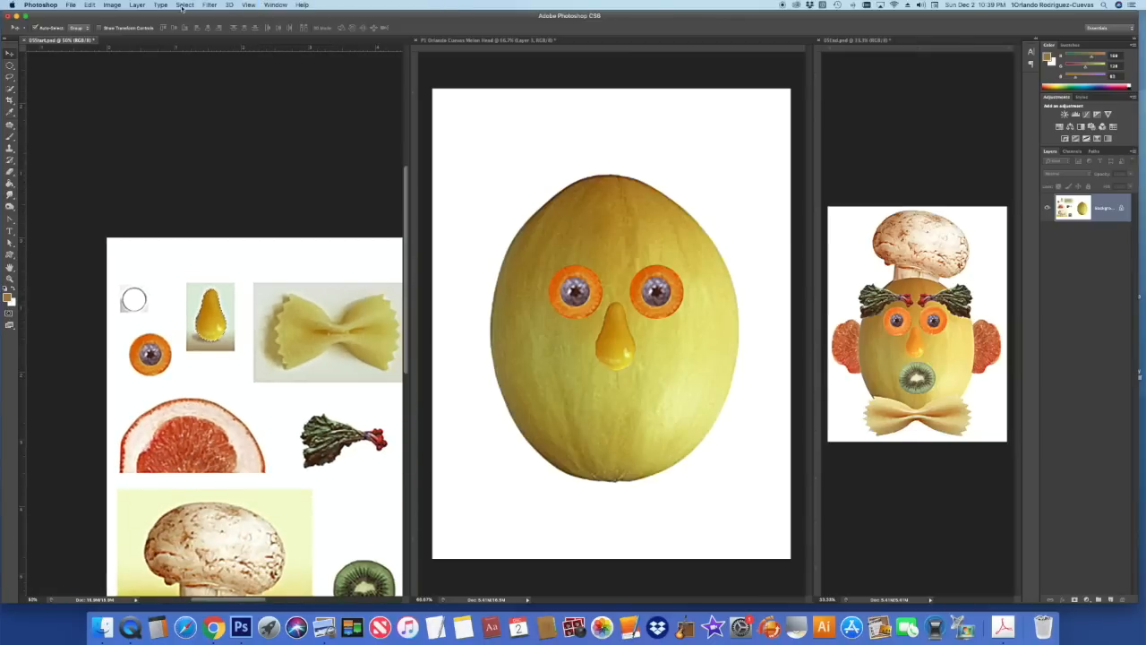
# - Deselect the pear and bring the kiwi slice into view on the fruit sheet
pyautogui.click(185, 5)
pyautogui.click(195, 24)
pyautogui.scroll(-5, 405, 304)
pyautogui.moveTo(234, 602); pyautogui.dragTo(264, 595)
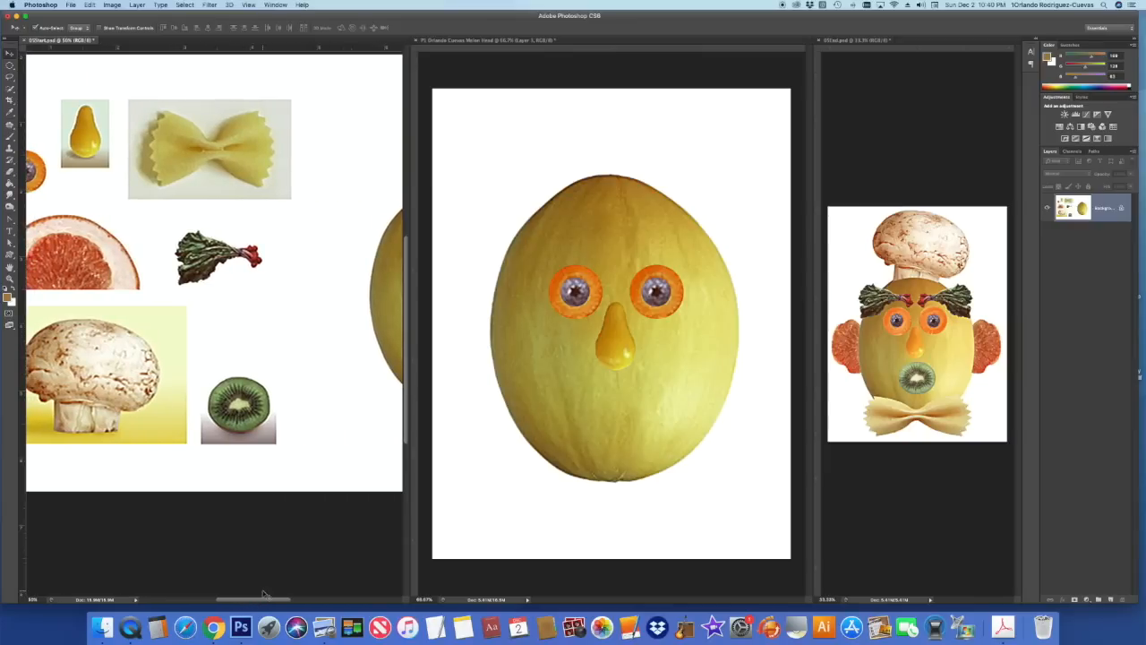
# - Marquee-select the kiwi slice and drag it onto the melon below the nose as the mouth
pyautogui.click(11, 67)
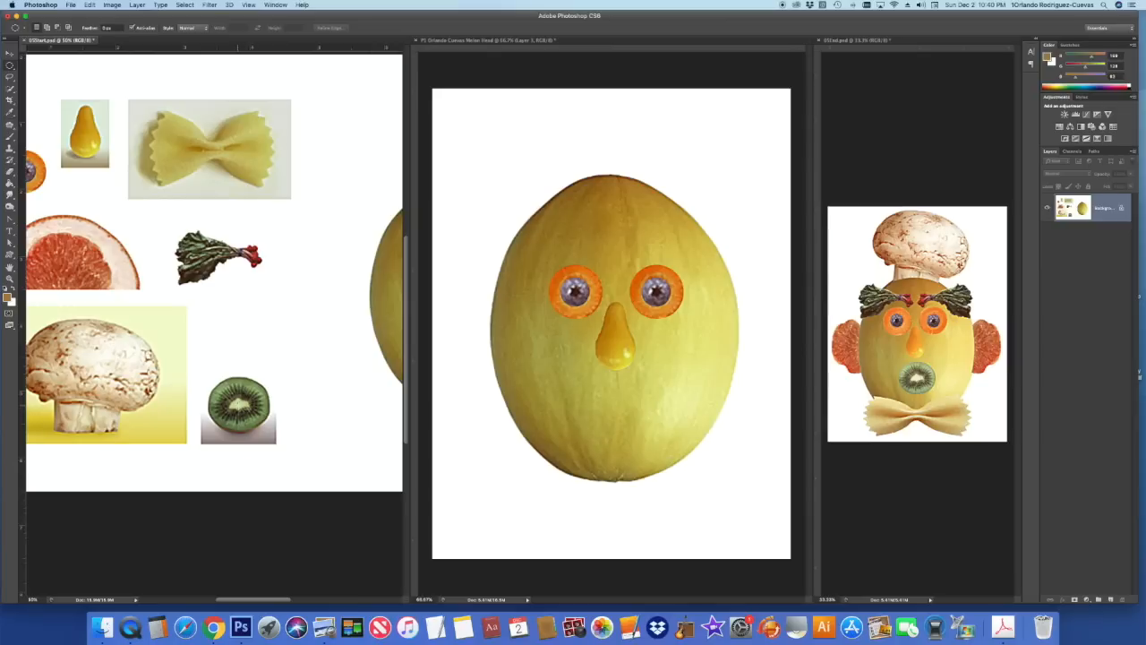
pyautogui.moveTo(201, 378); pyautogui.dragTo(251, 406)
pyautogui.click(9, 52)
pyautogui.moveTo(241, 419); pyautogui.dragTo(636, 424)
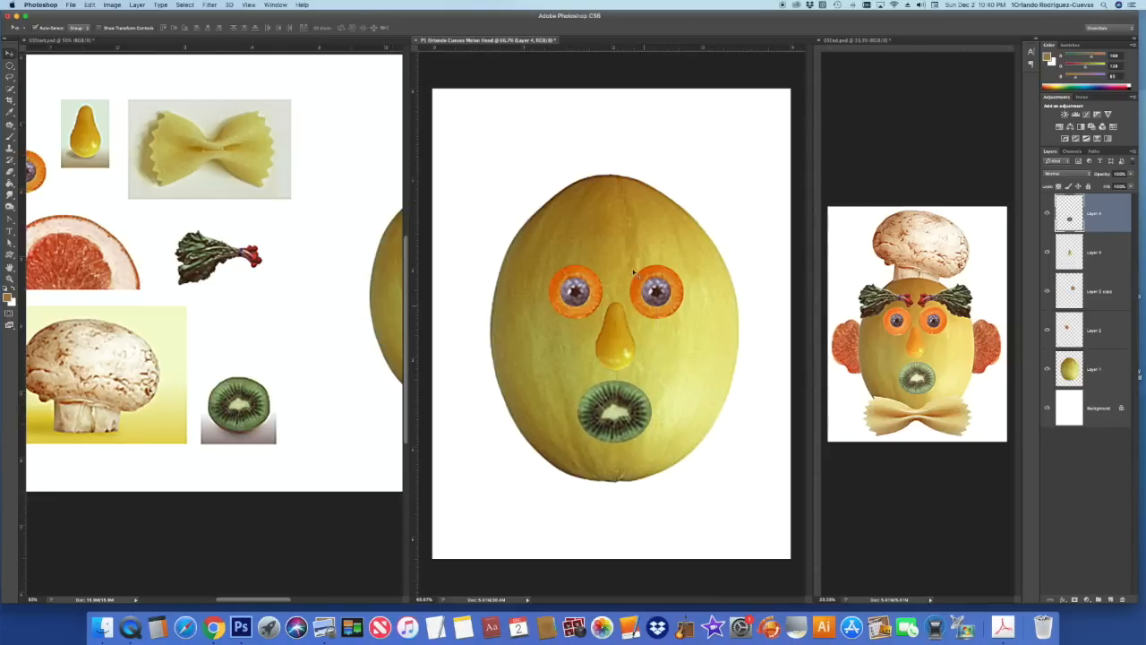